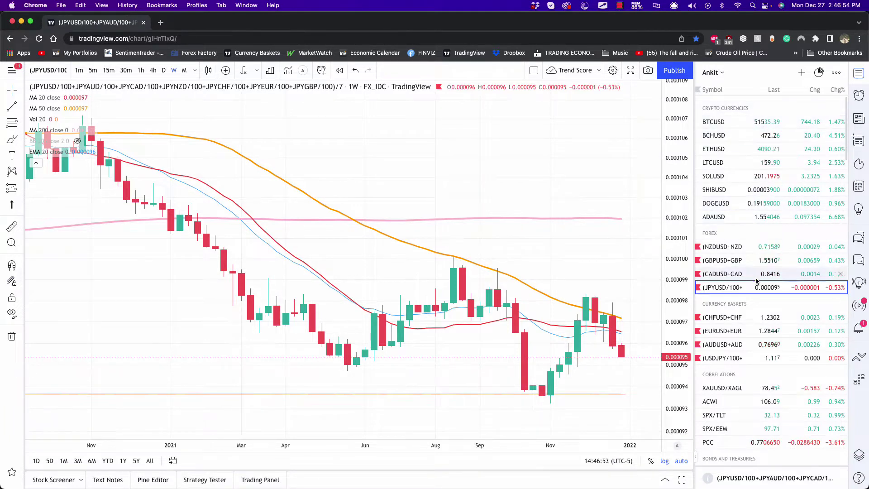
Add a new watchlist section above BTCUSD and rename it FOREX.
{"action": "right_click", "coordinate": [764, 125]}
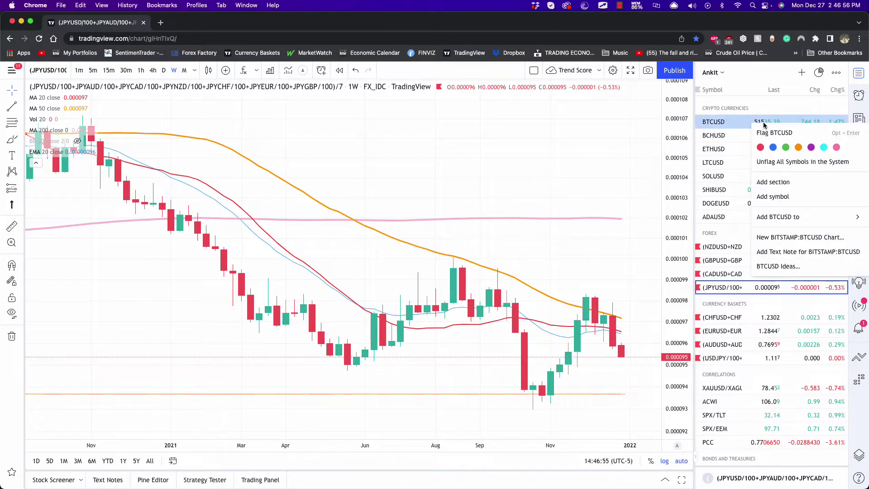
{"action": "left_click", "coordinate": [774, 183]}
{"action": "left_click", "coordinate": [721, 124]}
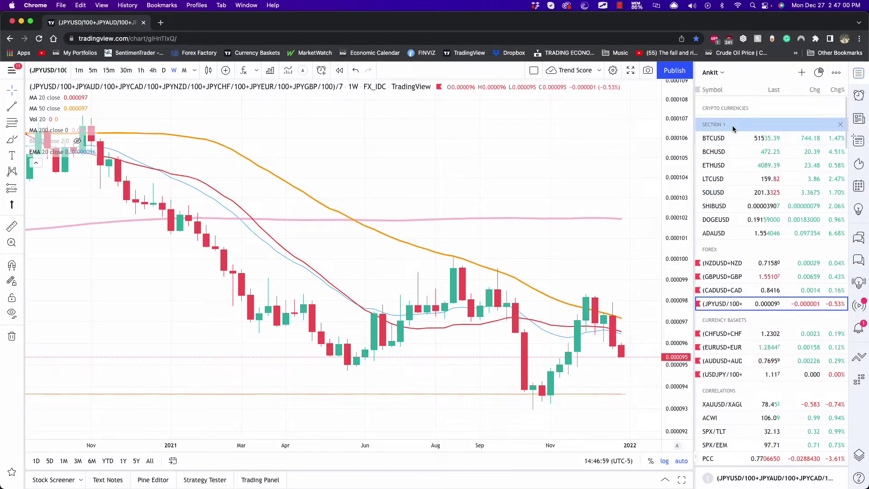
{"action": "double_click", "coordinate": [721, 124]}
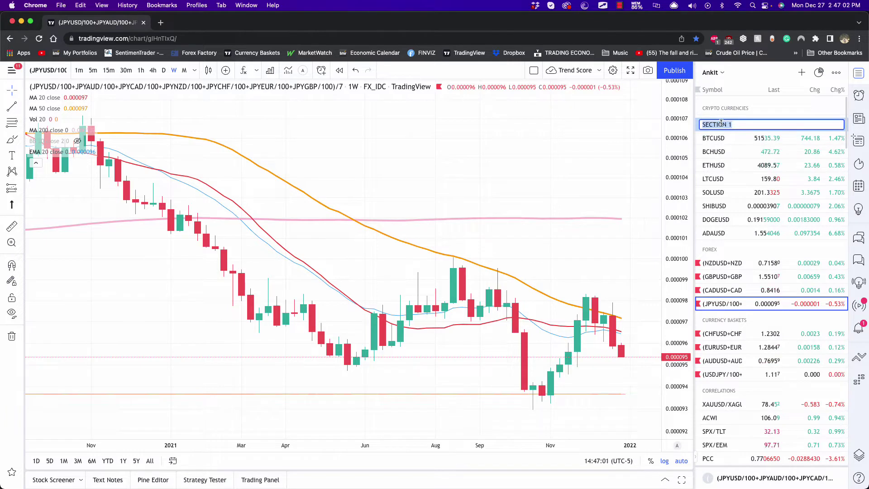
{"action": "type", "text": "FOREX"}
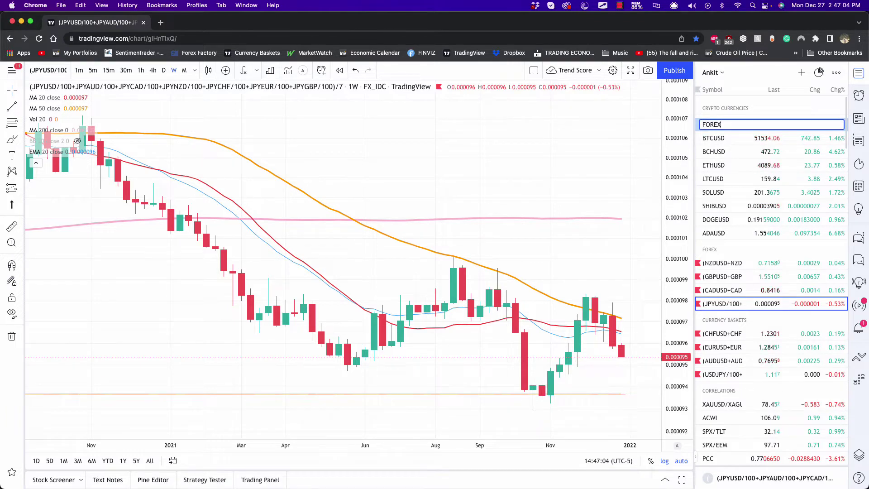
{"action": "key", "text": "Return"}
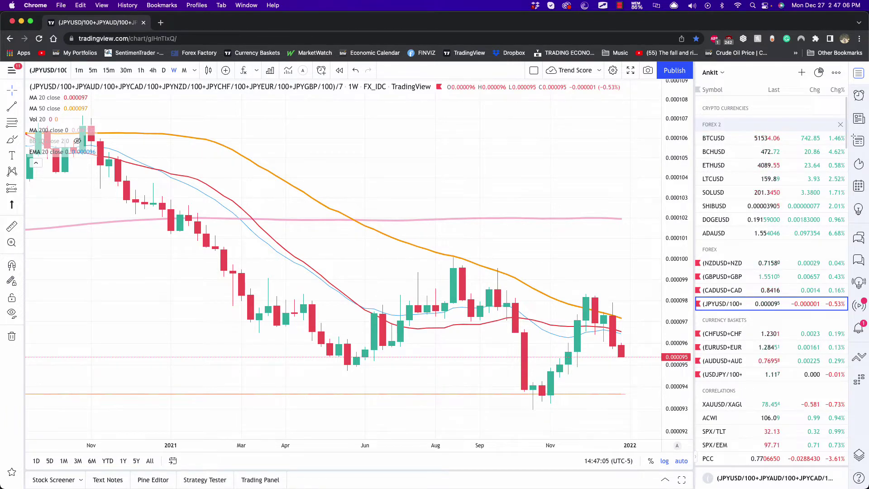
Delete the original FOREX section header, keeping the new section named FOREX.
{"action": "left_click", "coordinate": [715, 255]}
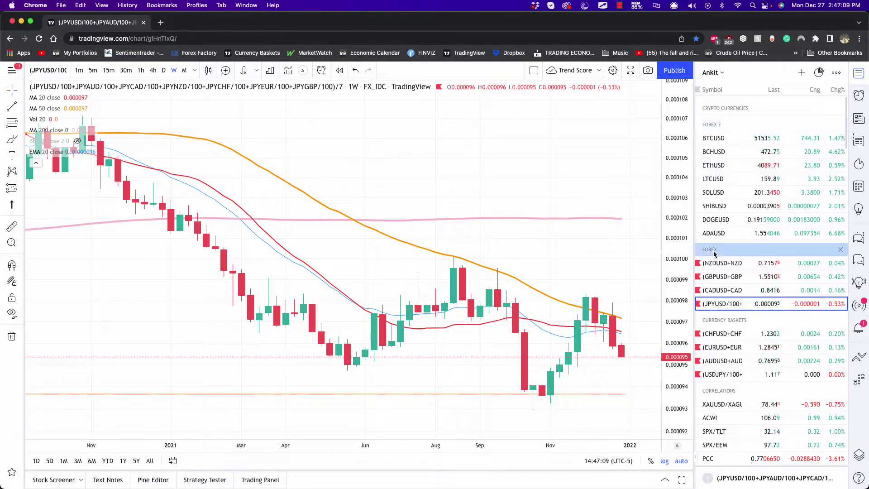
{"action": "left_click", "coordinate": [840, 250]}
{"action": "left_click", "coordinate": [720, 124]}
{"action": "double_click", "coordinate": [721, 125]}
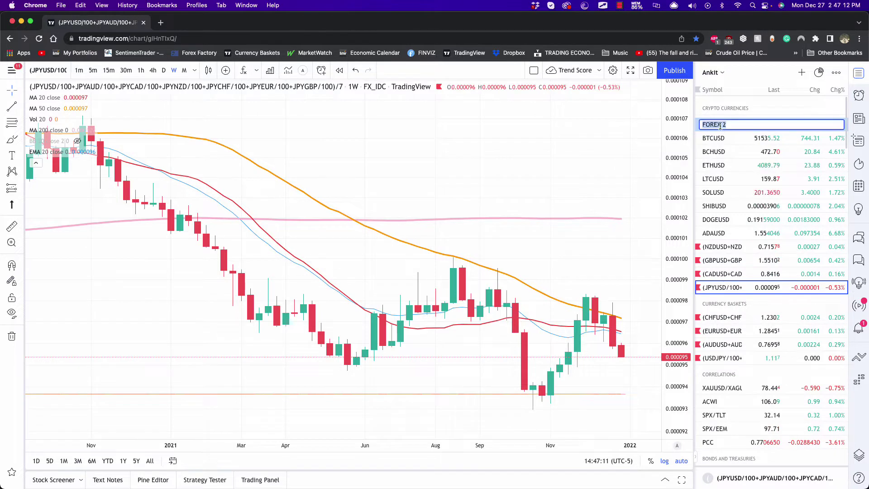
{"action": "left_click", "coordinate": [737, 125]}
{"action": "key", "text": "Return"}
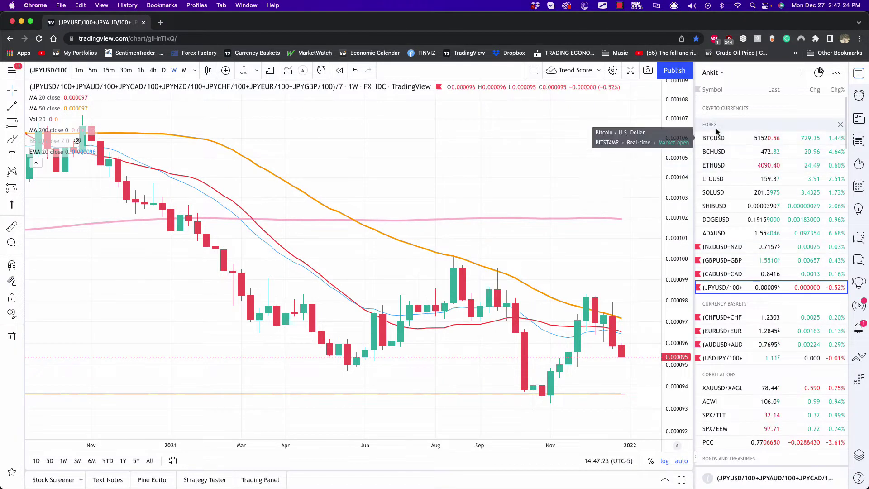
Move the FOREX section down above CORRELATIONS and drag CH10Y into it.
{"action": "left_click_drag", "start_coordinate": [714, 125], "coordinate": [745, 377]}
{"action": "scroll", "coordinate": [745, 376], "scroll_direction": "down", "scroll_amount": 2}
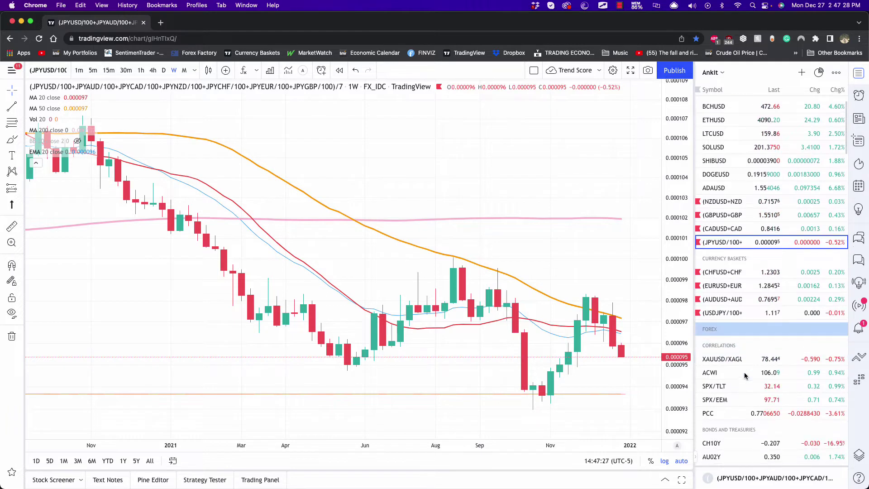
{"action": "scroll", "coordinate": [745, 376], "scroll_direction": "down", "scroll_amount": 2}
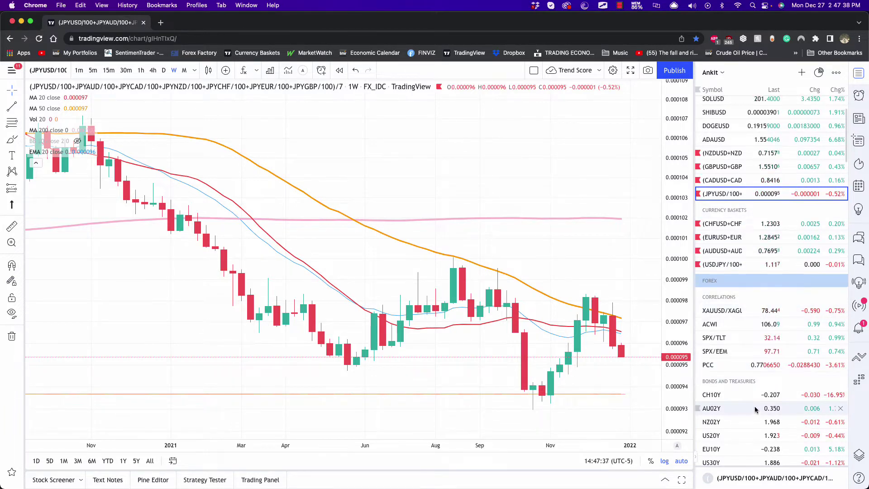
{"action": "scroll", "coordinate": [765, 396], "scroll_direction": "down", "scroll_amount": 1}
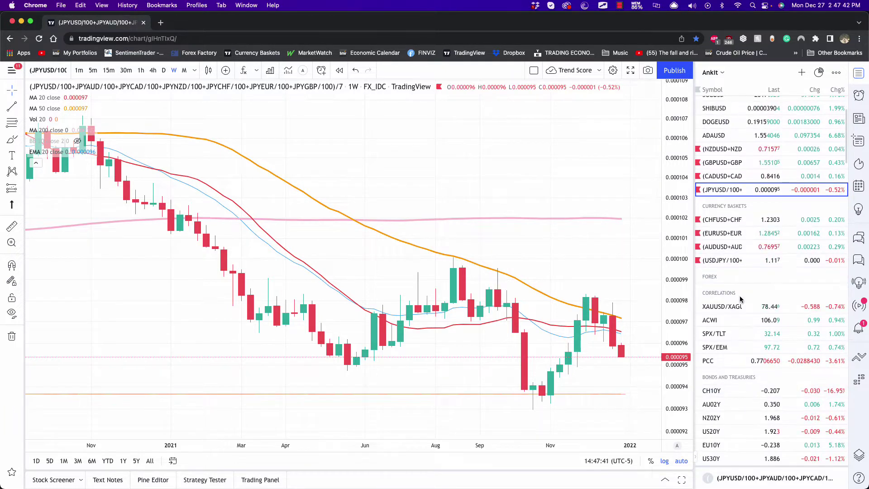
{"action": "scroll", "coordinate": [780, 397], "scroll_direction": "down", "scroll_amount": 1}
{"action": "left_click", "coordinate": [780, 390]}
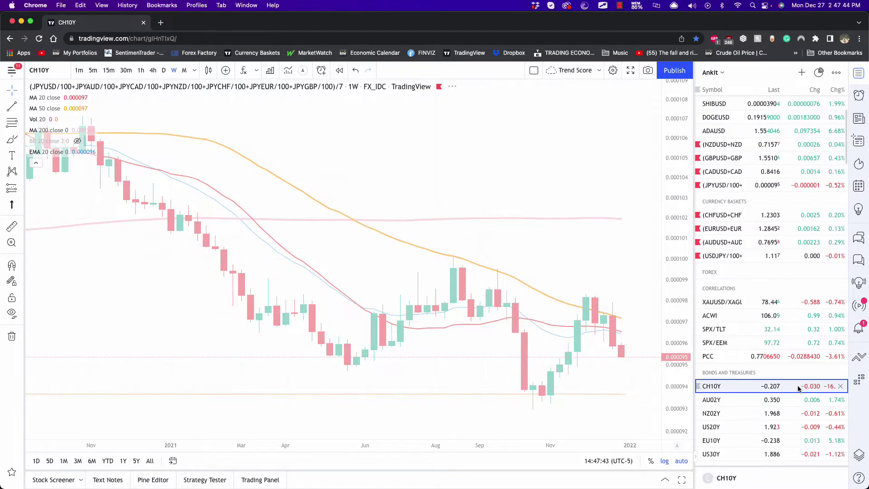
{"action": "left_click_drag", "start_coordinate": [780, 389], "coordinate": [734, 279]}
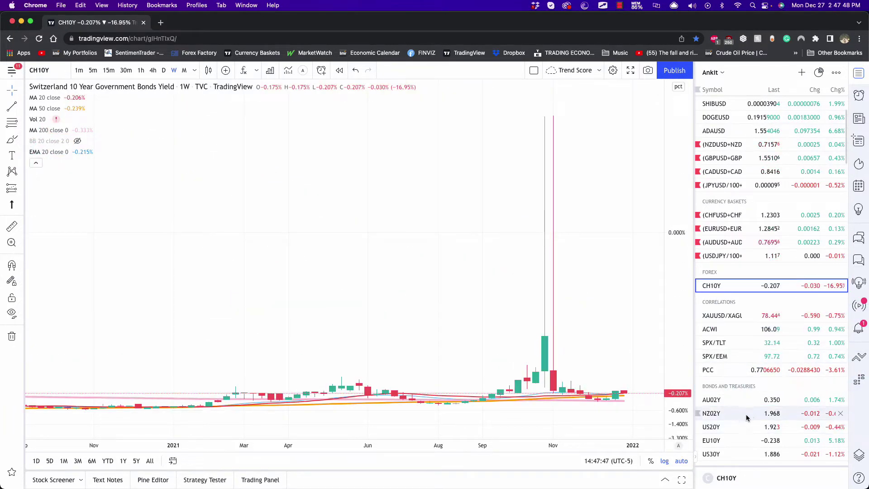
Drag NZ02Y, XAUUSD/XAGU and ACWI into the FOREX section.
{"action": "left_click_drag", "start_coordinate": [747, 413], "coordinate": [743, 285]}
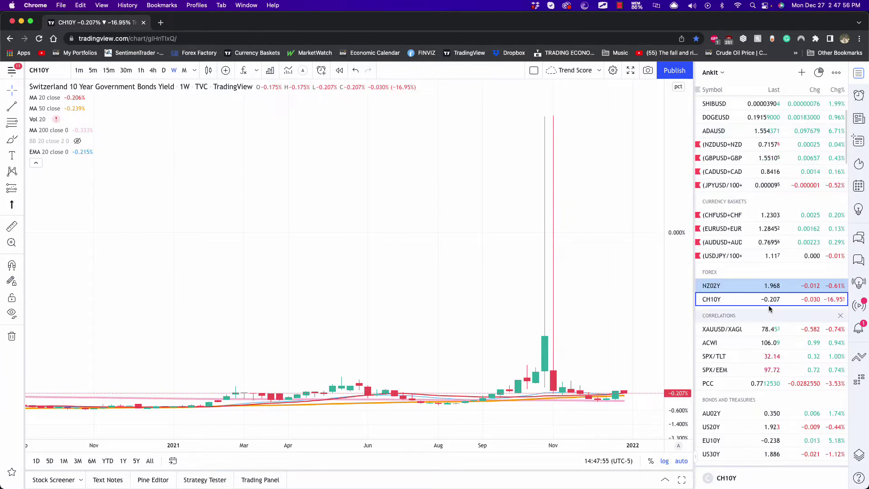
{"action": "scroll", "coordinate": [761, 330], "scroll_direction": "up", "scroll_amount": 5}
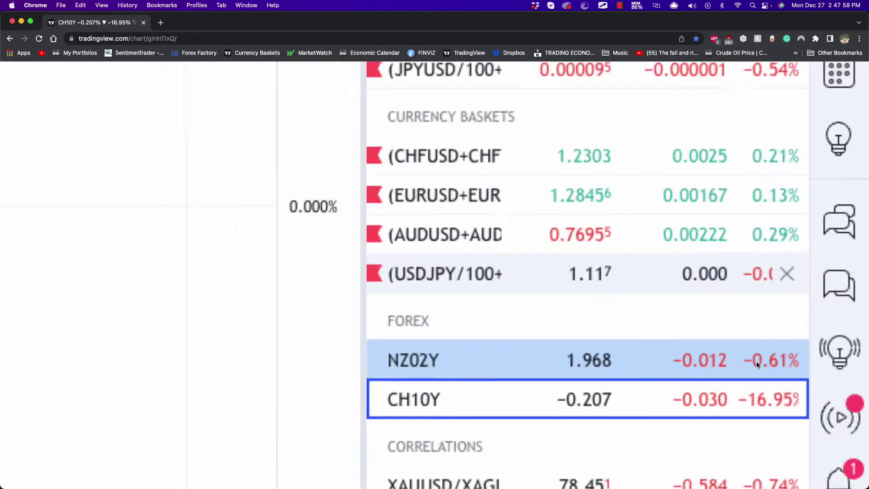
{"action": "scroll", "coordinate": [476, 383], "scroll_direction": "down", "scroll_amount": 3}
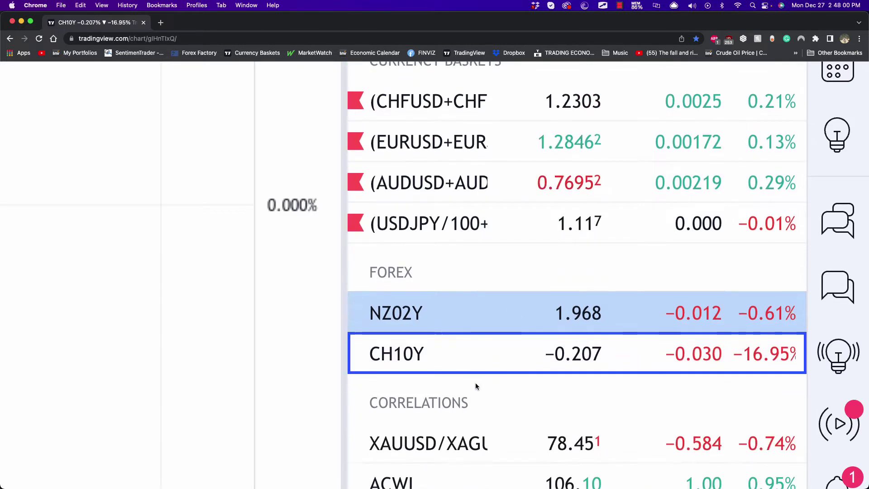
{"action": "left_click_drag", "start_coordinate": [475, 400], "coordinate": [478, 309]}
{"action": "left_click_drag", "start_coordinate": [498, 441], "coordinate": [501, 301]}
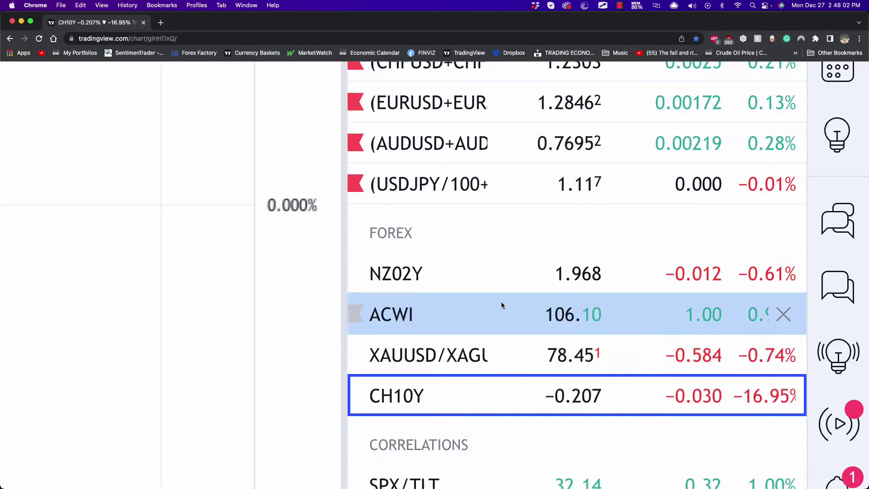
{"action": "scroll", "coordinate": [502, 356], "scroll_direction": "down", "scroll_amount": 5}
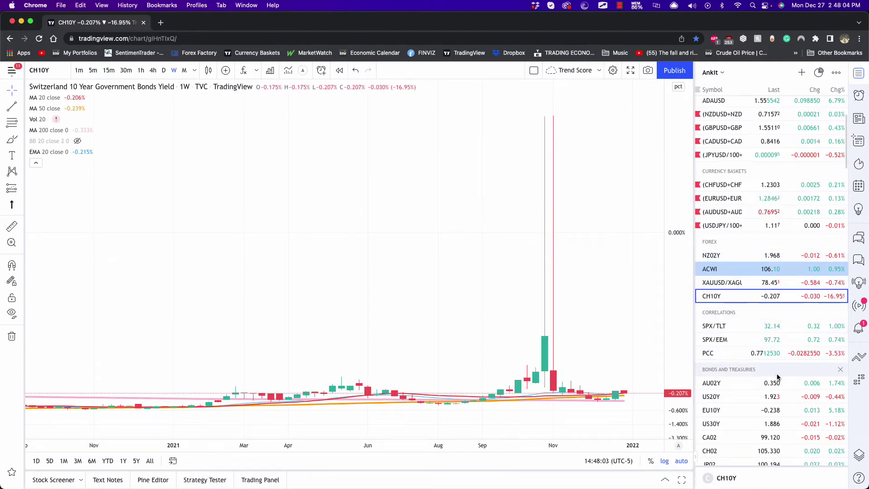
{"action": "scroll", "coordinate": [765, 195], "scroll_direction": "up", "scroll_amount": 3}
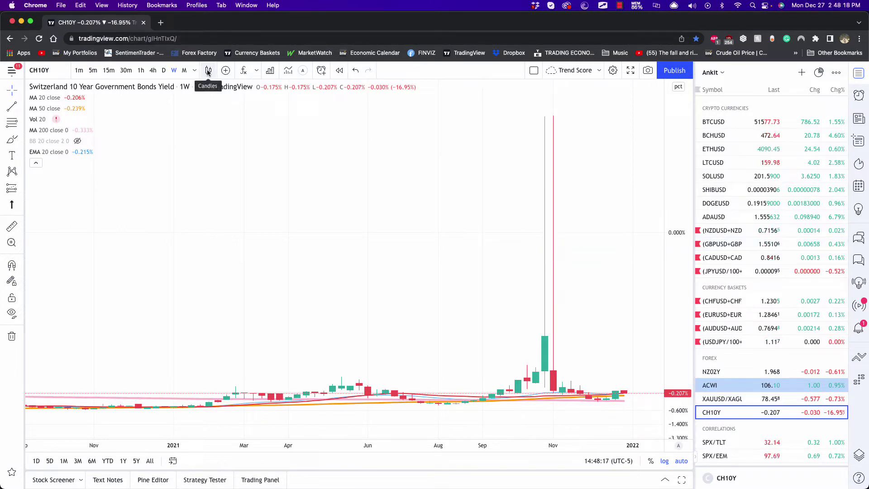
Add Parabolic SAR (0.02, 0.02, 0.2) via the 'para' search, then show the CHFUSD+CHF basket.
{"action": "left_click", "coordinate": [243, 74]}
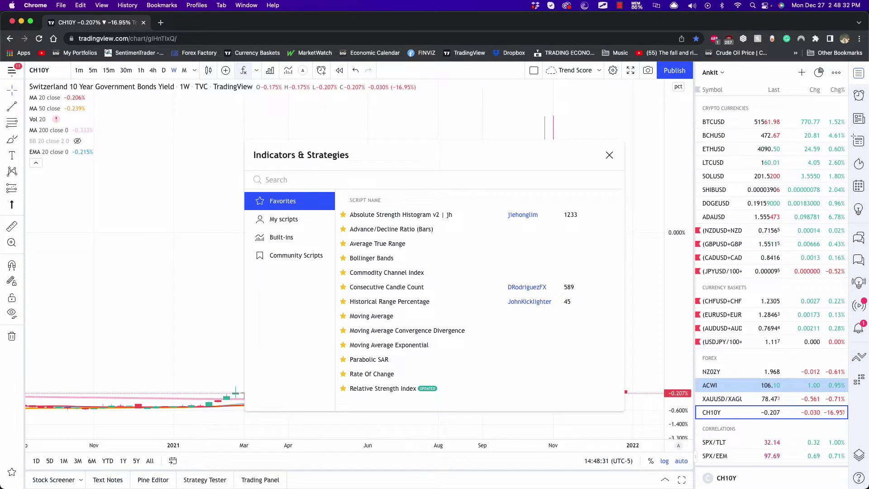
{"action": "type", "text": "para"}
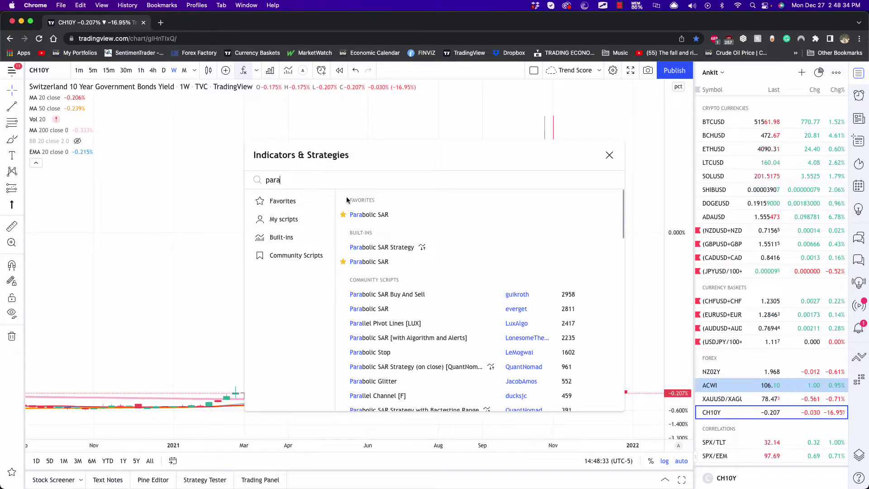
{"action": "left_click", "coordinate": [384, 215]}
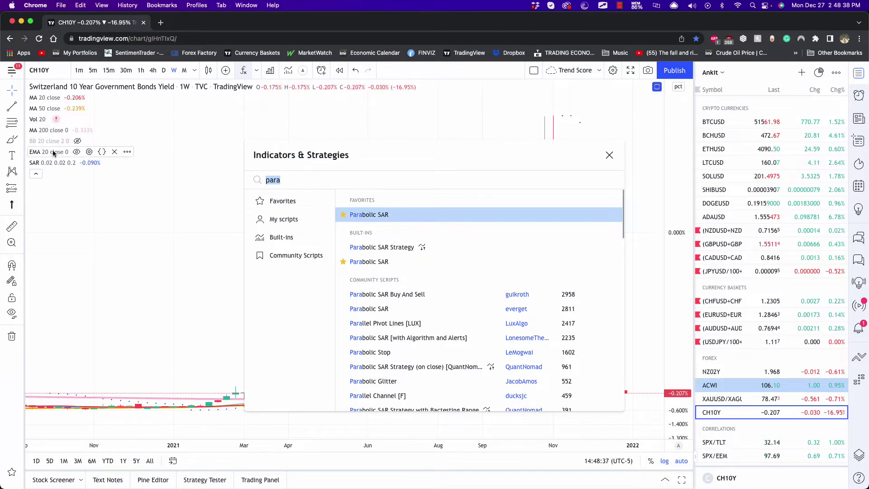
{"action": "left_click", "coordinate": [609, 155]}
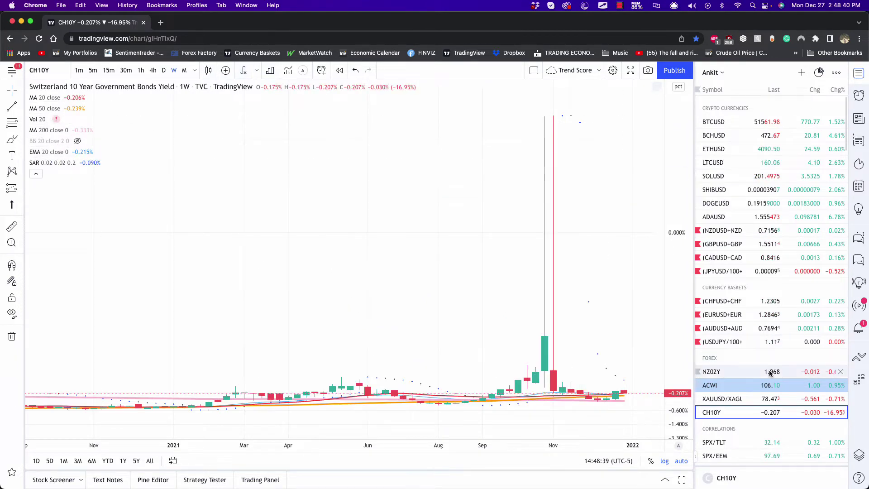
{"action": "left_click", "coordinate": [730, 302]}
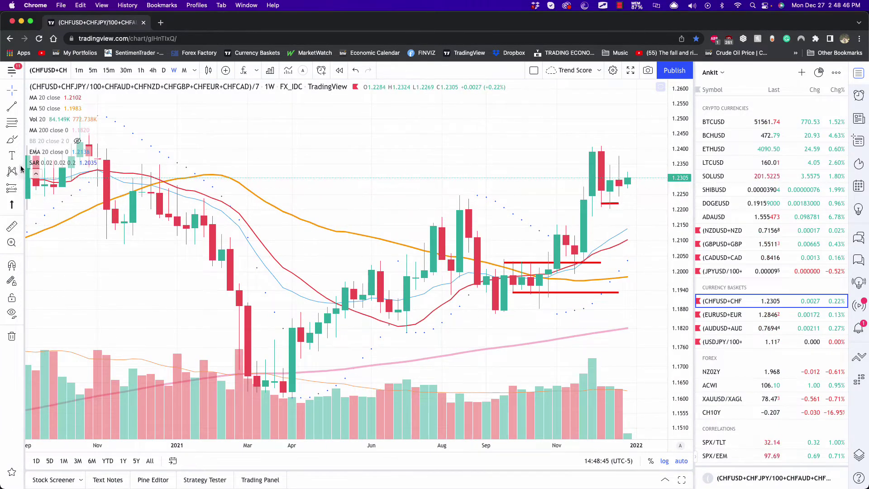
Review the Parabolic SAR style settings, confirm with Ok, and reopen Indicators & Strategies.
{"action": "mouse_move", "coordinate": [32, 166]}
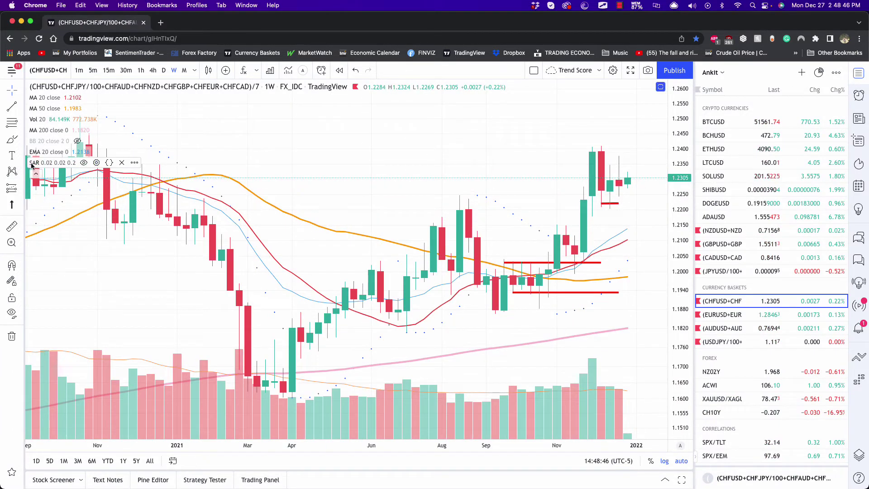
{"action": "left_click", "coordinate": [96, 163]}
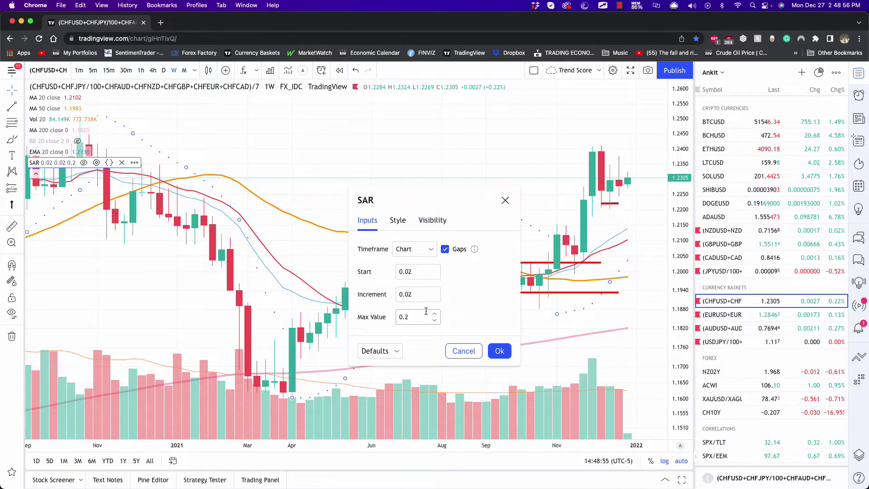
{"action": "left_click", "coordinate": [398, 220]}
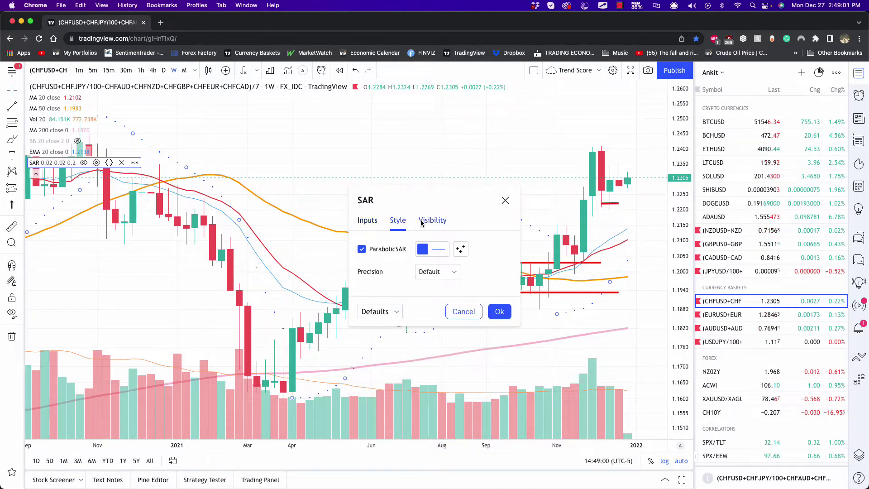
{"action": "left_click", "coordinate": [501, 313]}
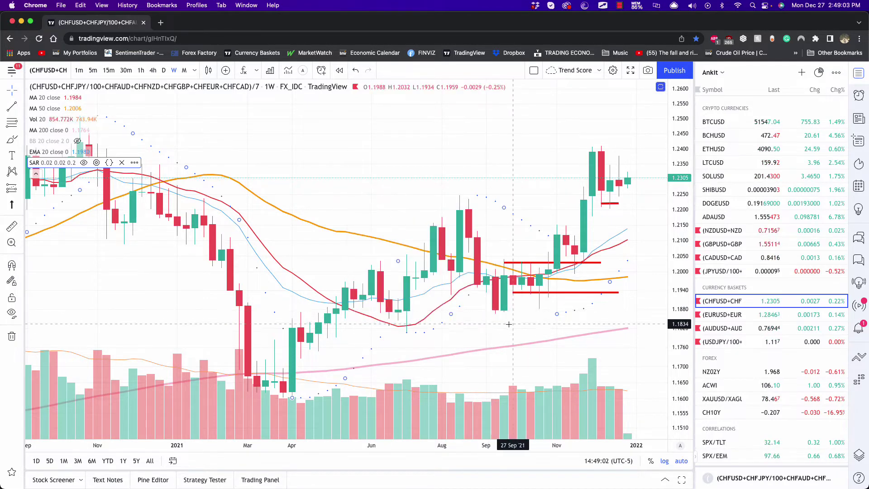
{"action": "left_click", "coordinate": [244, 71]}
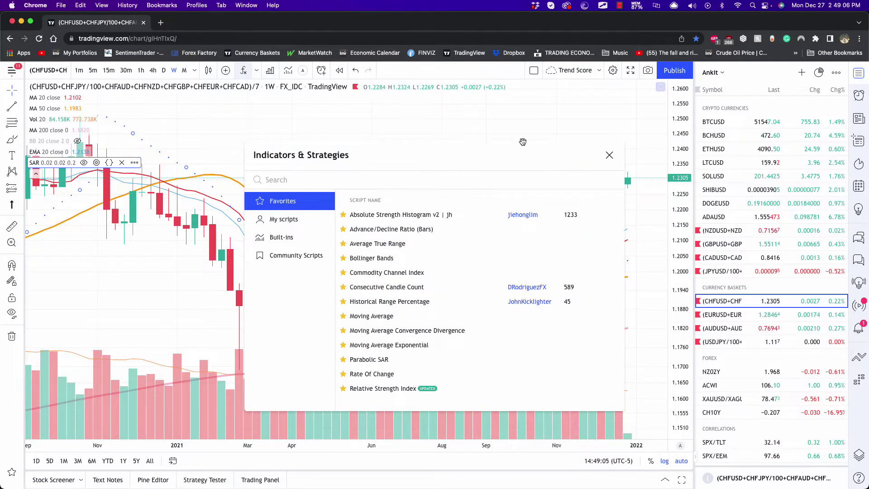
Search 'ex' and add a 9-period Moving Average Exponential on close to the chart.
{"action": "key", "text": "Escape"}
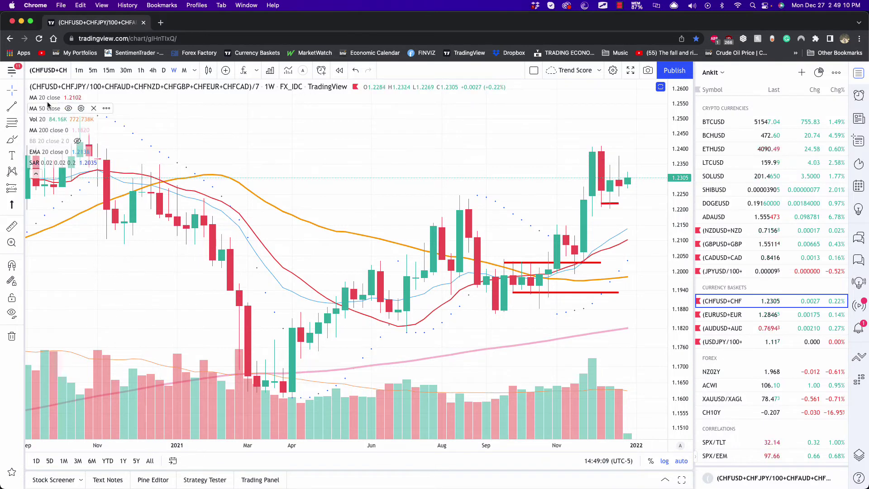
{"action": "mouse_move", "coordinate": [65, 101]}
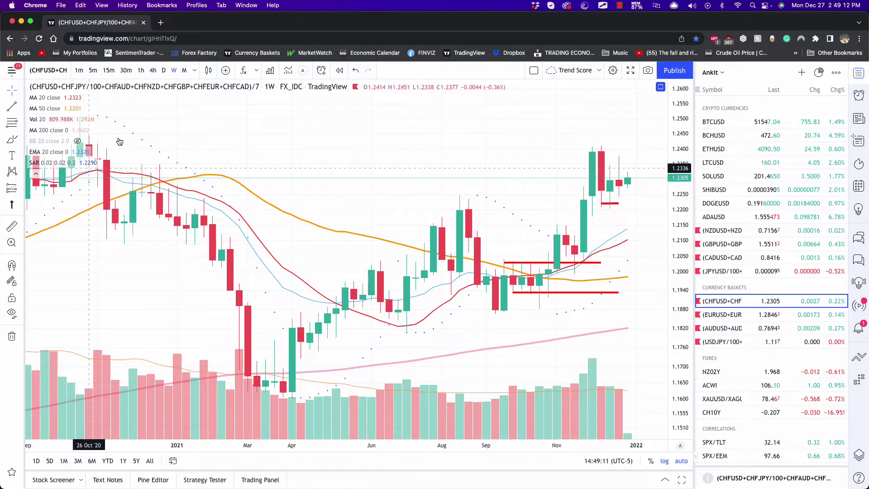
{"action": "left_click", "coordinate": [242, 72]}
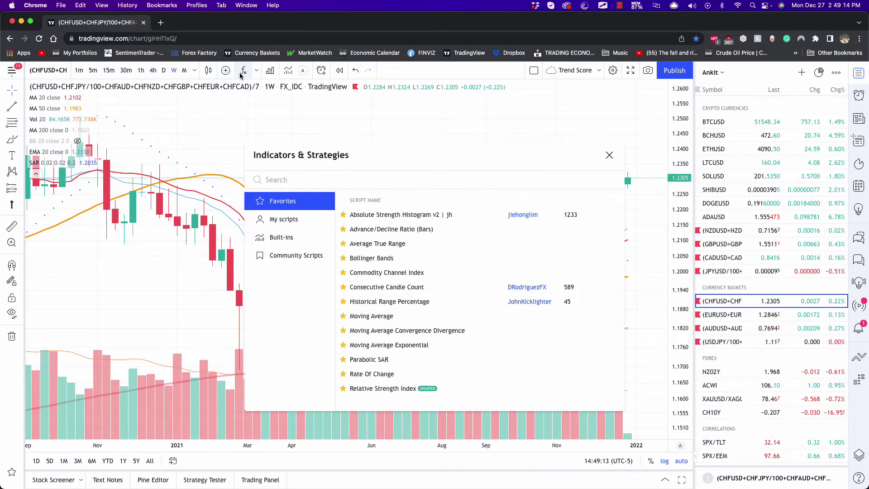
{"action": "type", "text": "ex"}
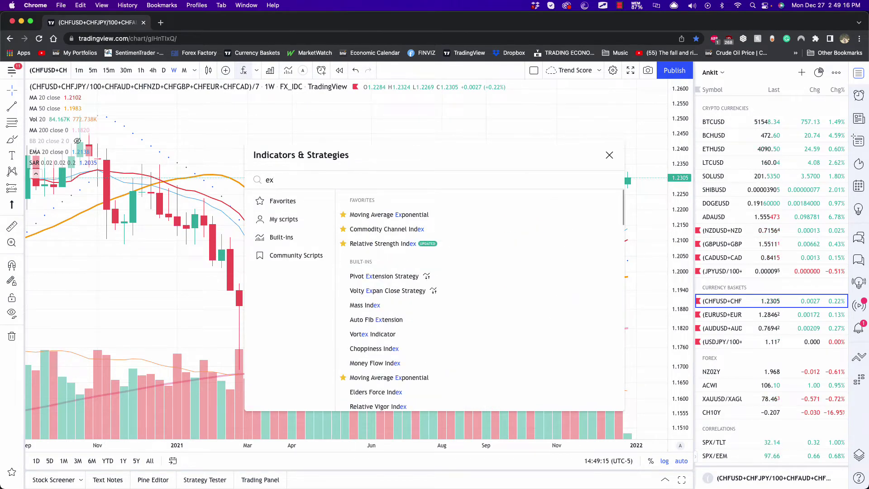
{"action": "left_click", "coordinate": [380, 215]}
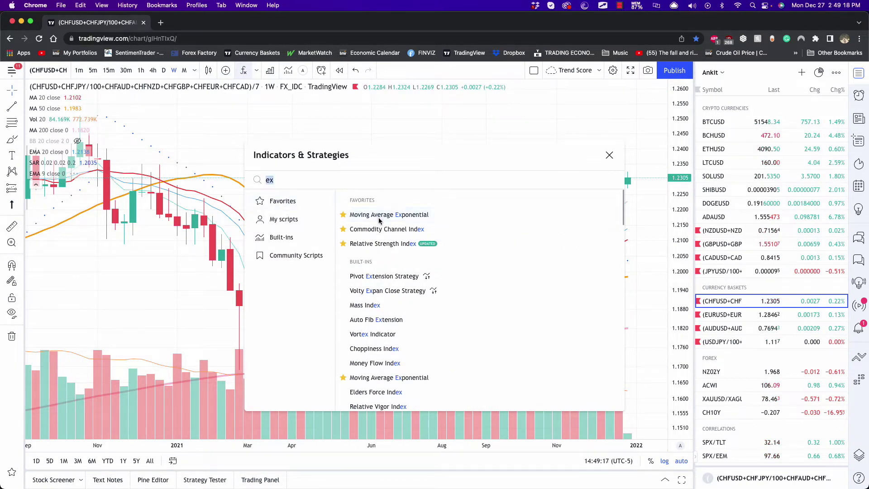
{"action": "left_click", "coordinate": [609, 154]}
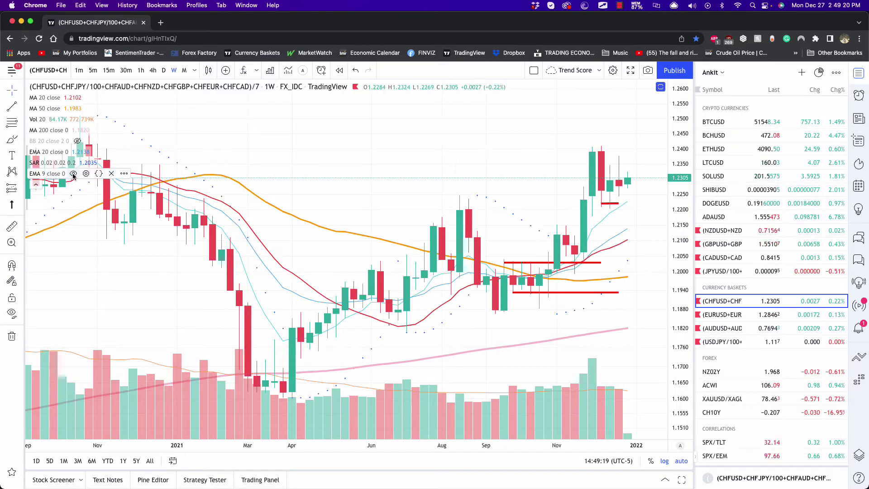
Change the new EMA's Length input from 9 to 20 and apply it.
{"action": "left_click", "coordinate": [85, 173]}
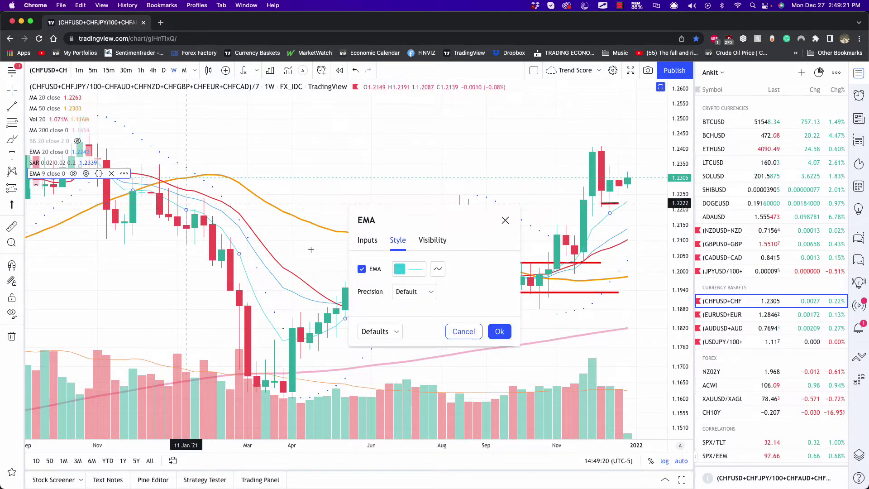
{"action": "left_click", "coordinate": [412, 270]}
{"action": "left_click", "coordinate": [420, 270]}
{"action": "left_click", "coordinate": [436, 270]}
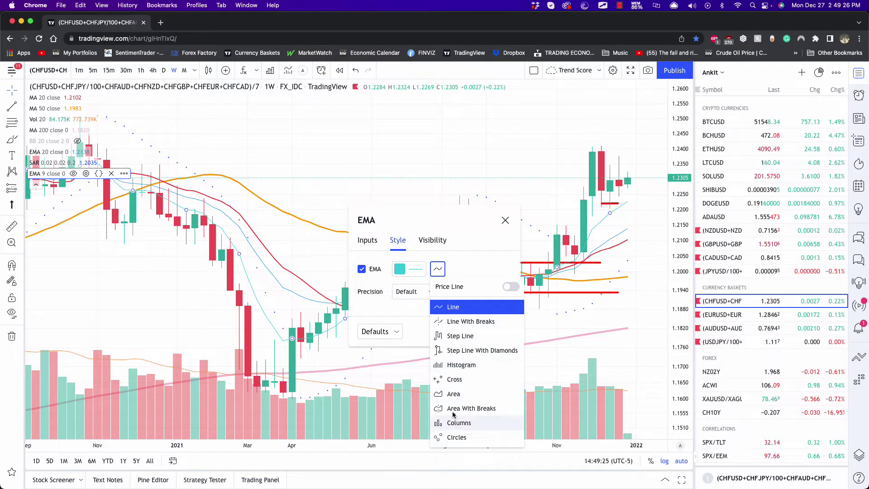
{"action": "left_click", "coordinate": [379, 258]}
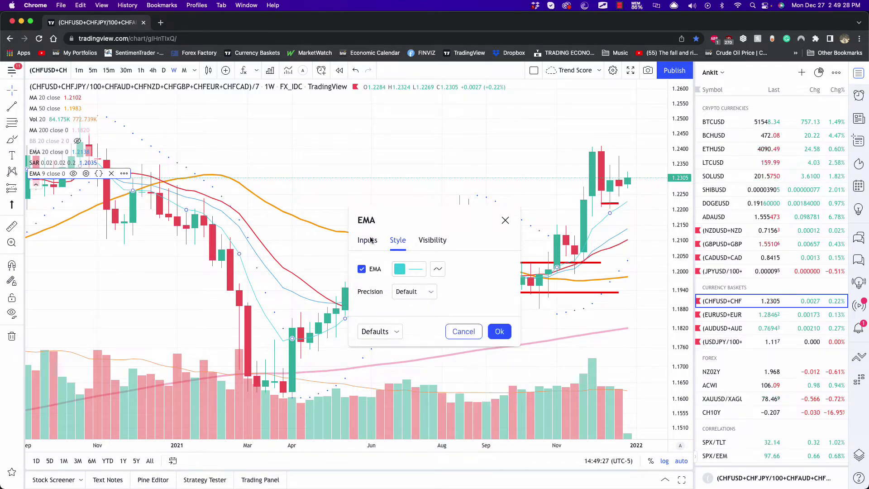
{"action": "left_click", "coordinate": [367, 240]}
{"action": "left_click", "coordinate": [405, 292]}
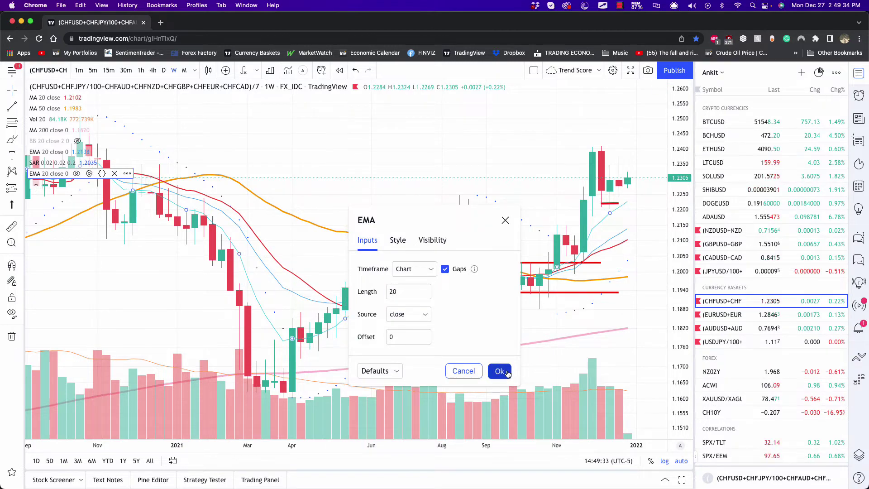
{"action": "left_click", "coordinate": [499, 371]}
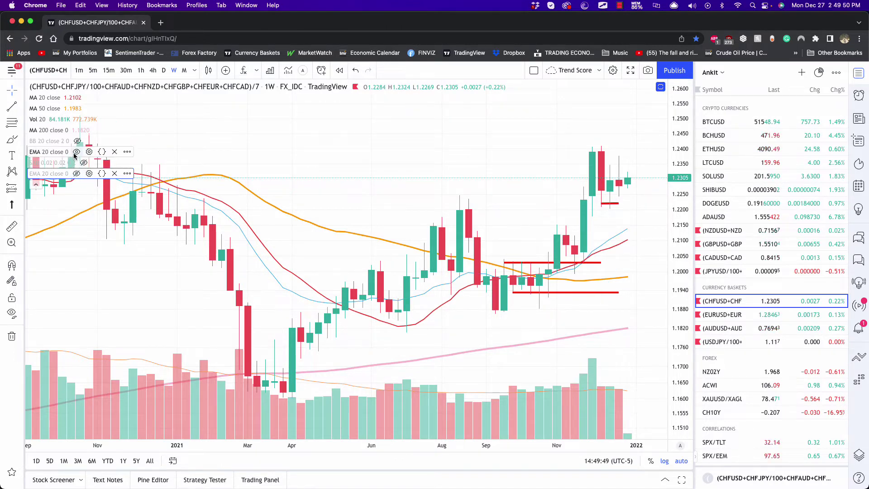
Hide the EMA 20 lines with their legend eye icons, toggling one back on then off.
{"action": "left_click", "coordinate": [76, 152]}
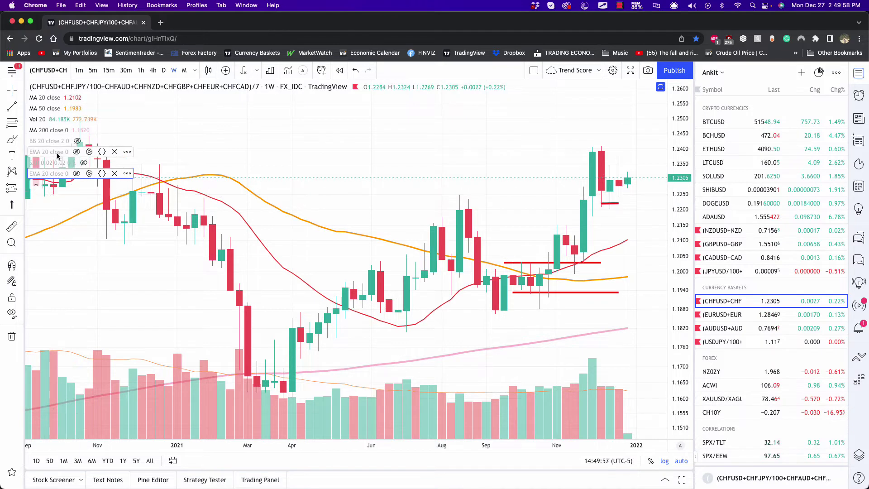
{"action": "left_click", "coordinate": [77, 174]}
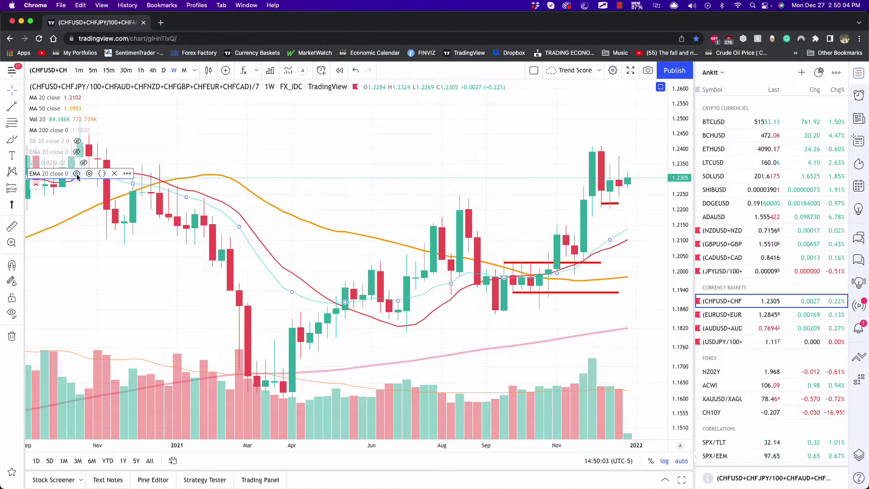
{"action": "left_click", "coordinate": [76, 174]}
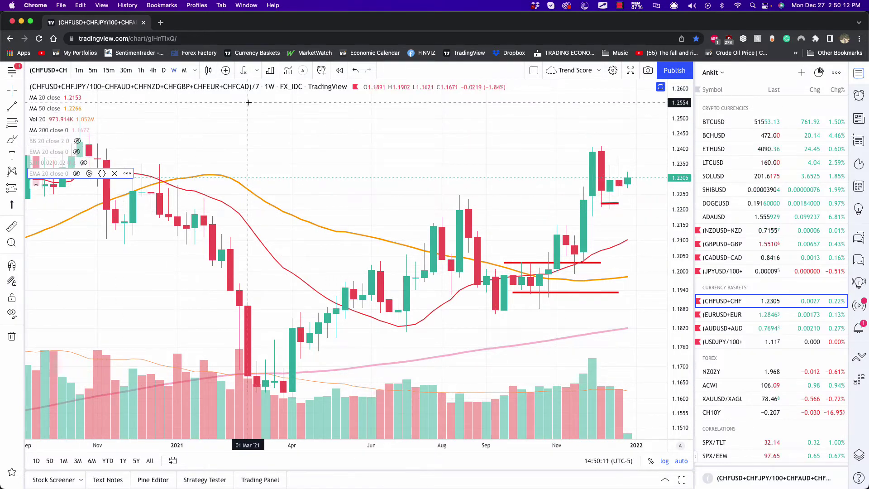
{"action": "left_click", "coordinate": [243, 70]}
{"action": "type", "text": "atr"}
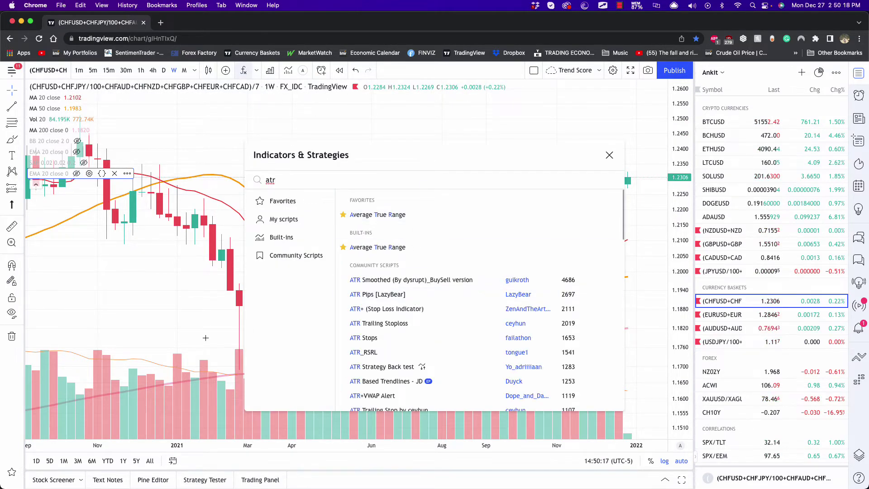
{"action": "left_click", "coordinate": [213, 294]}
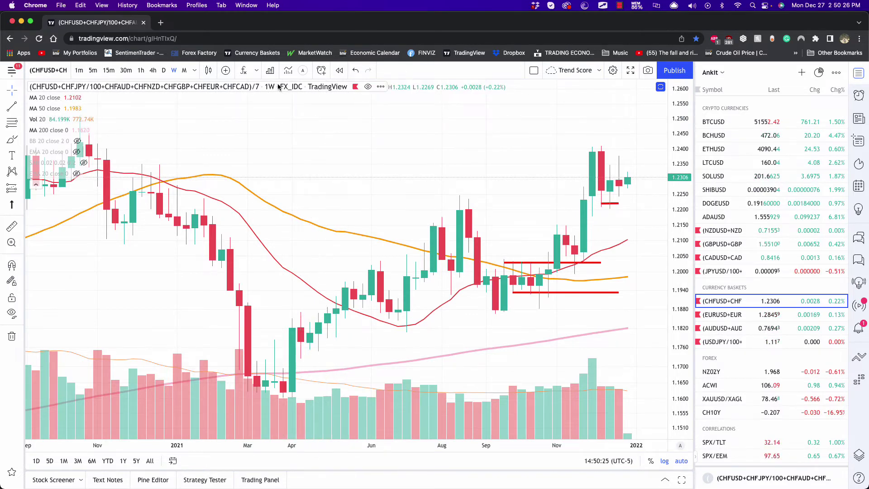
Save the current indicators as an indicator template named 'template'.
{"action": "left_click", "coordinate": [288, 72]}
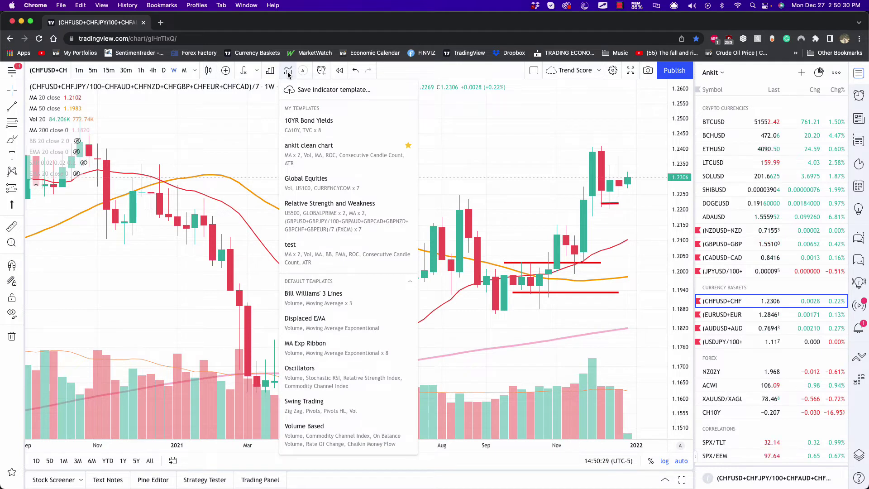
{"action": "left_click", "coordinate": [333, 89]}
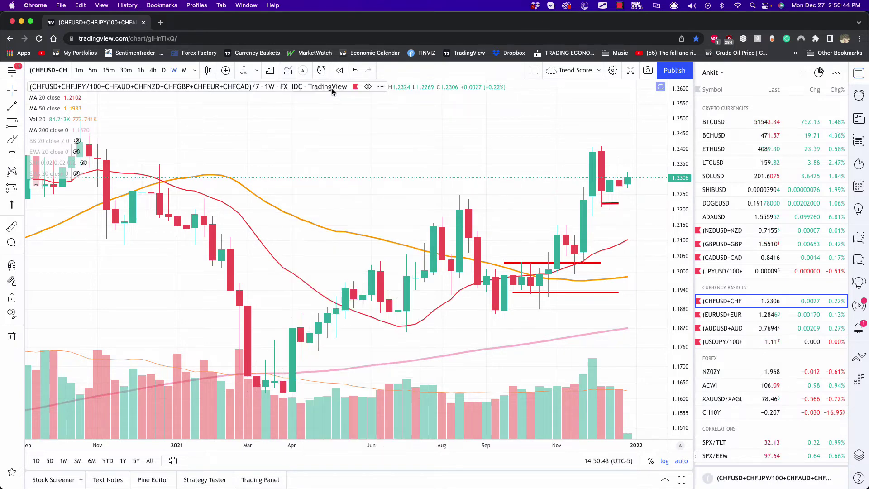
{"action": "type", "text": "tem"}
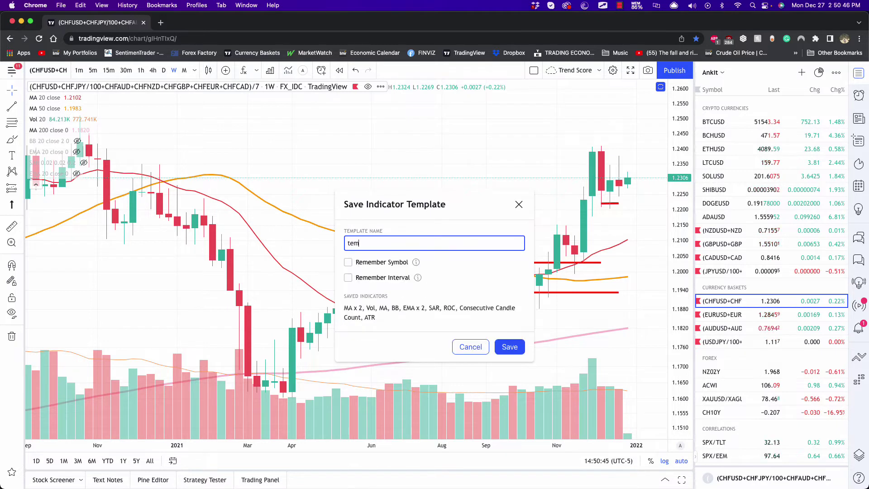
{"action": "type", "text": "plate"}
{"action": "key", "text": "Return"}
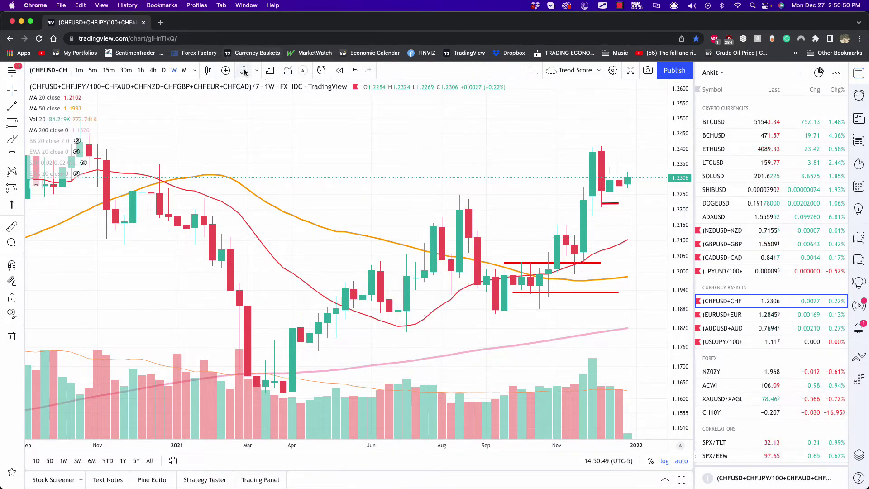
Apply the clean chart template, then load the 10YR Bond Yields template from My Templates.
{"action": "left_click", "coordinate": [268, 72]}
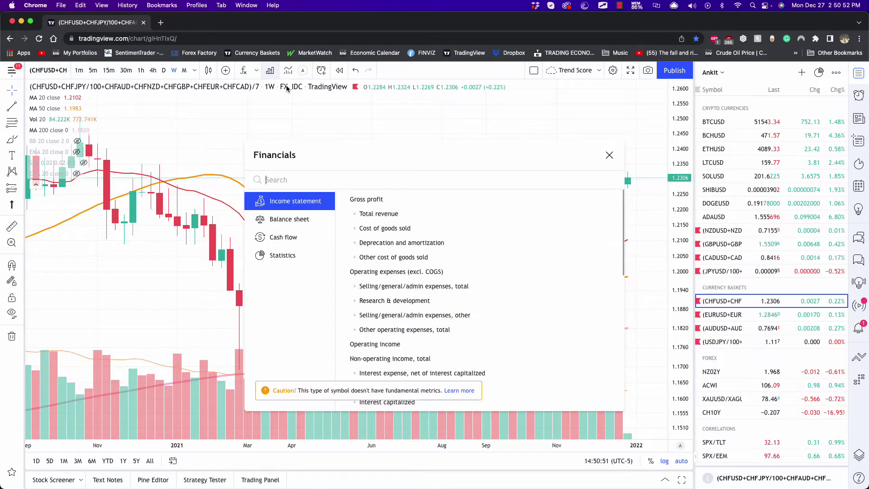
{"action": "left_click", "coordinate": [290, 71]}
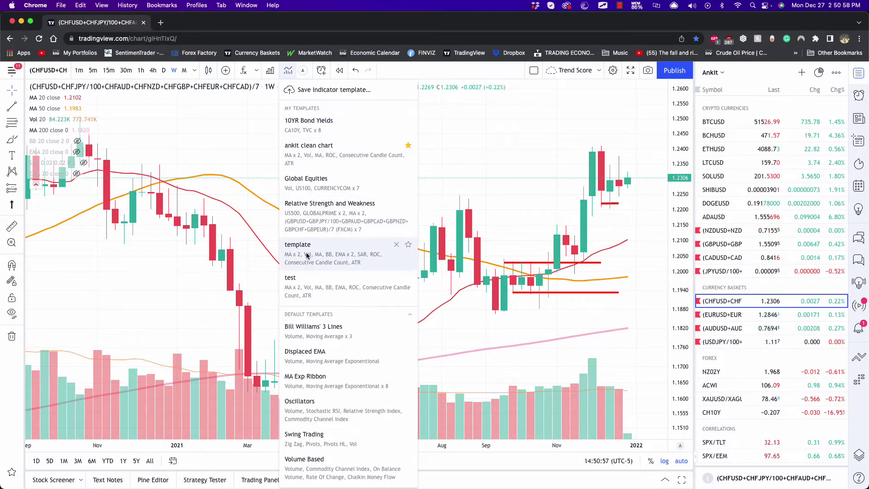
{"action": "left_click", "coordinate": [319, 162]}
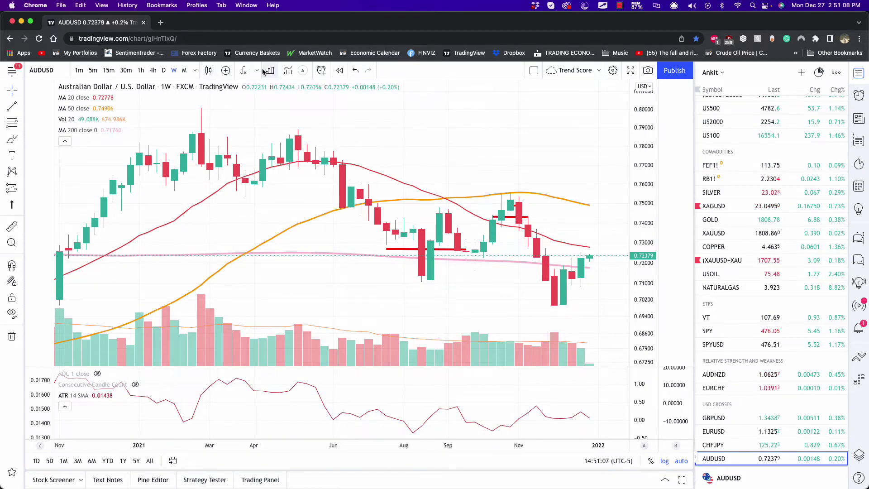
{"action": "left_click", "coordinate": [283, 72]}
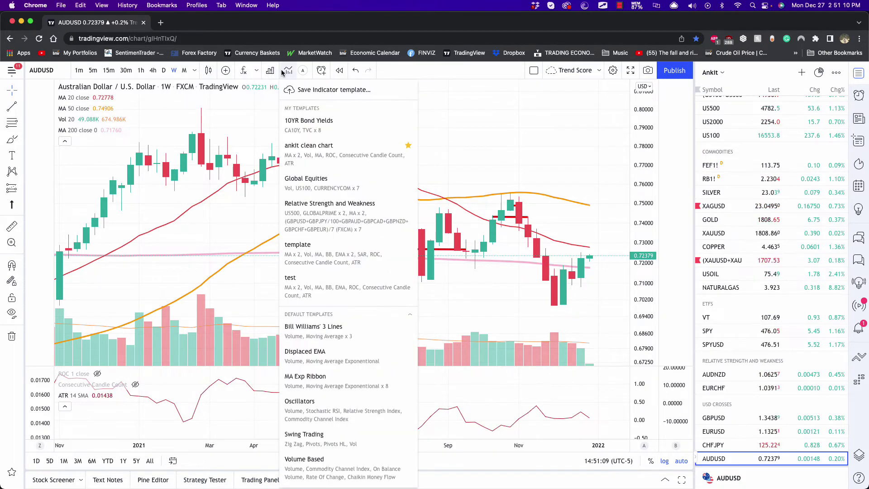
{"action": "mouse_move", "coordinate": [143, 130]}
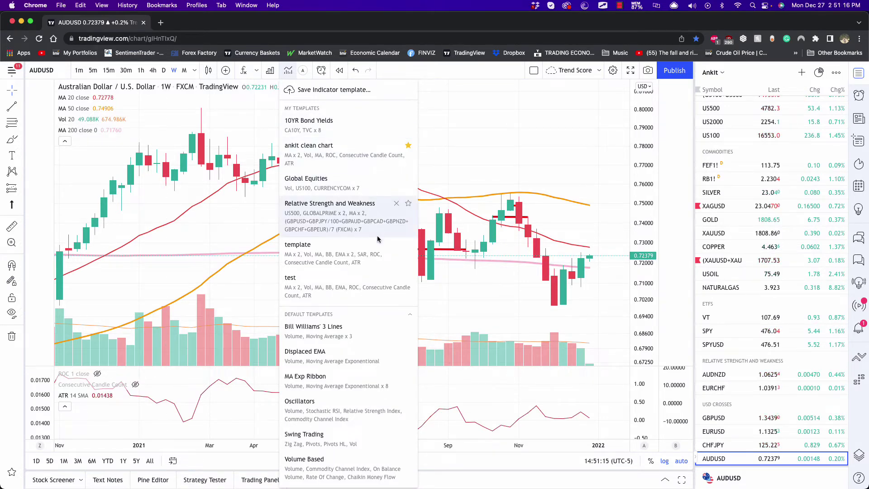
{"action": "left_click", "coordinate": [337, 125]}
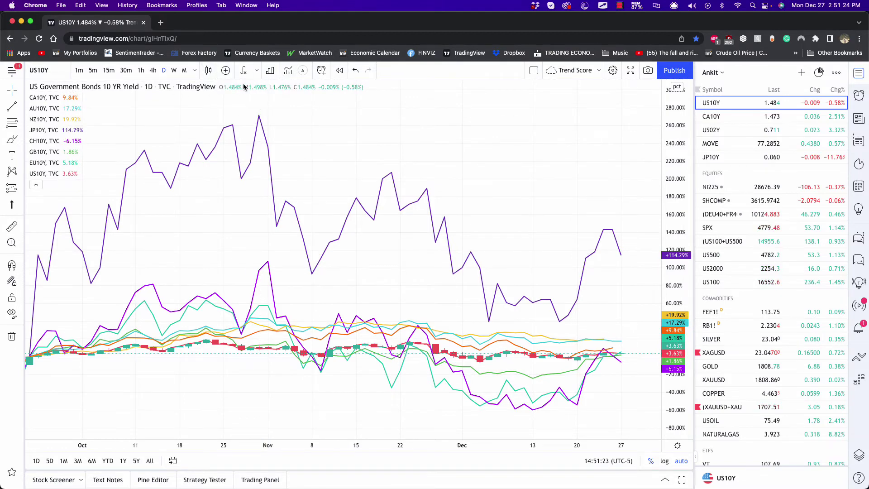
Reapply the AUDUSD indicator template and rescale the weekly chart's time range.
{"action": "left_click", "coordinate": [270, 70]}
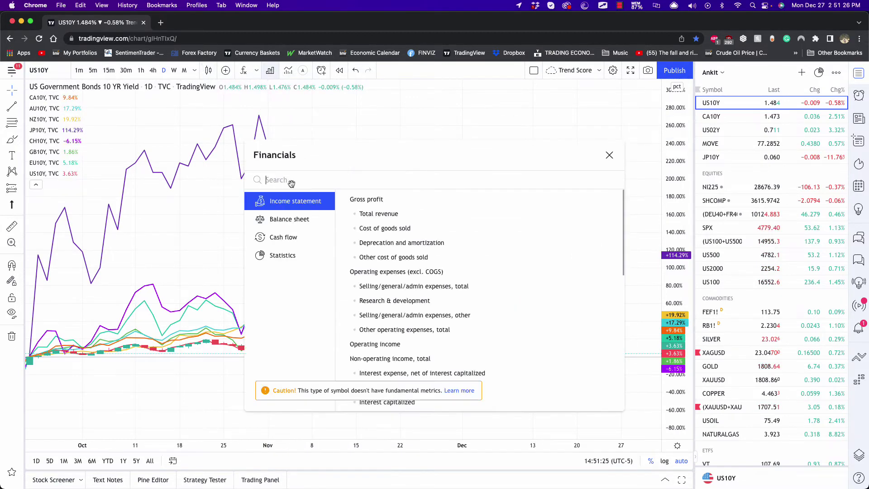
{"action": "left_click", "coordinate": [288, 70]}
{"action": "left_click", "coordinate": [292, 141]}
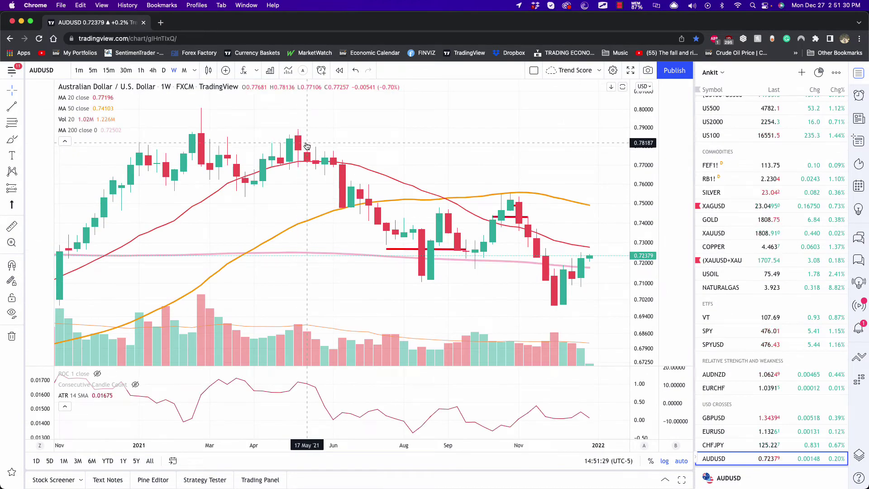
{"action": "scroll", "coordinate": [355, 258], "scroll_direction": "down", "scroll_amount": 5}
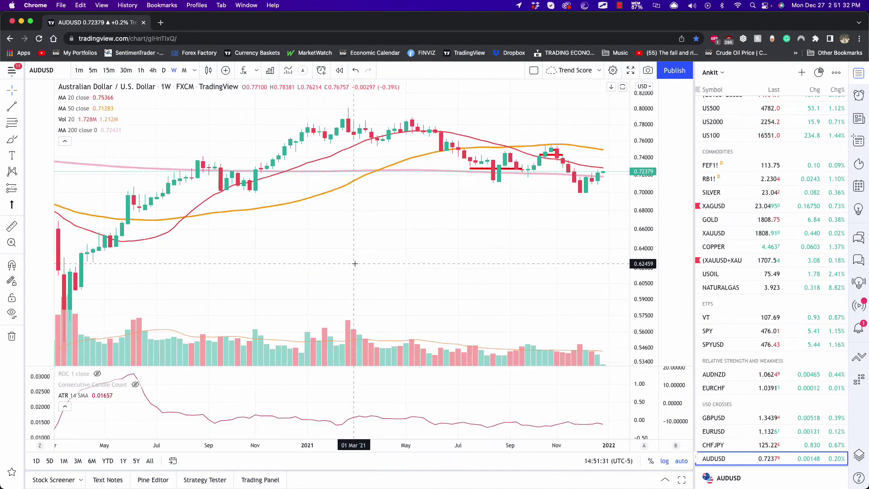
{"action": "scroll", "coordinate": [355, 264], "scroll_direction": "down", "scroll_amount": 5}
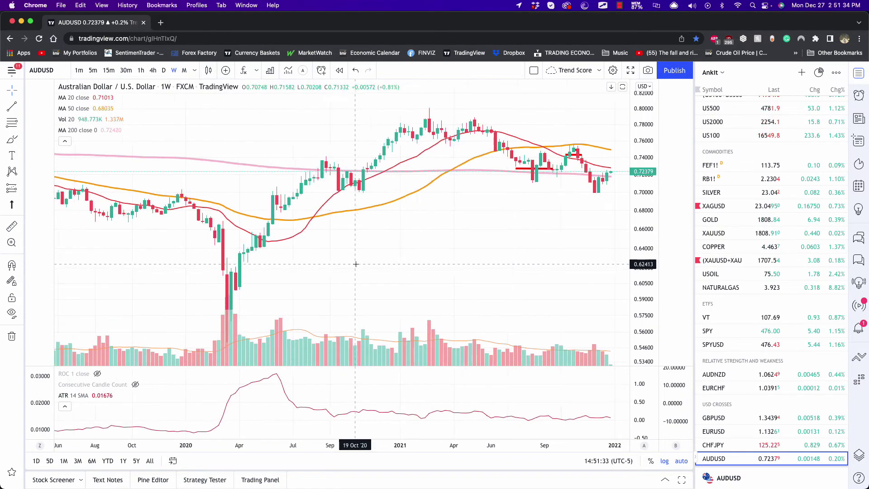
{"action": "scroll", "coordinate": [356, 263], "scroll_direction": "up", "scroll_amount": 8}
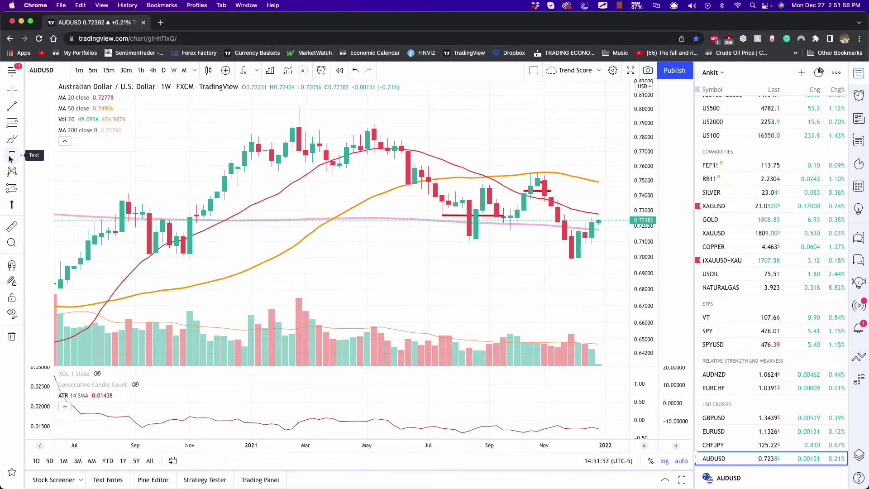
{"action": "left_click", "coordinate": [12, 225]}
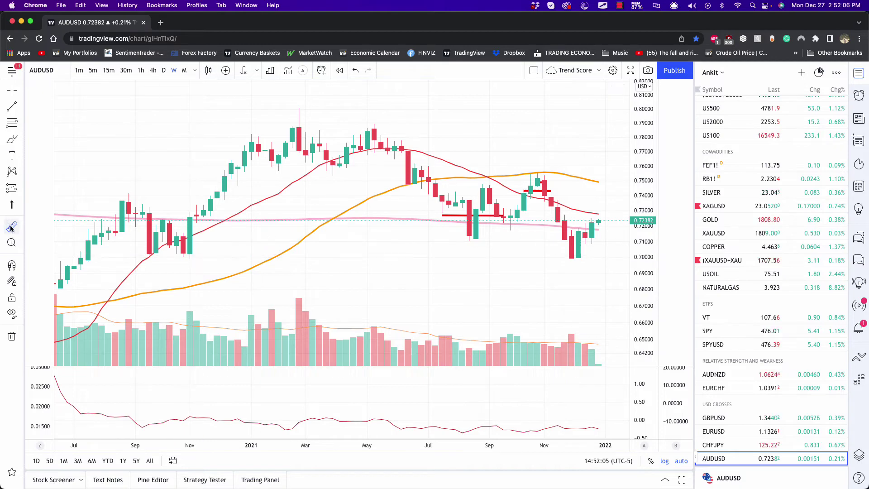
{"action": "left_click", "coordinate": [200, 252]}
{"action": "scroll", "coordinate": [207, 234], "scroll_direction": "left", "scroll_amount": 3}
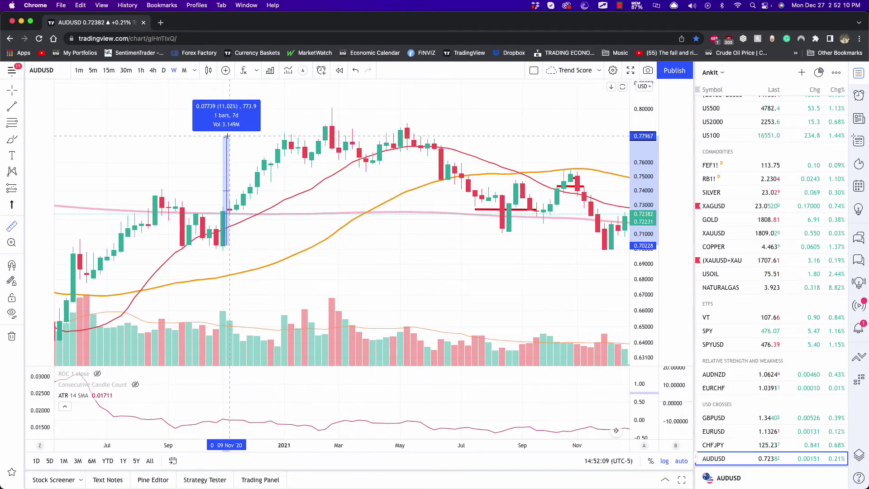
{"action": "scroll", "coordinate": [227, 136], "scroll_direction": "left", "scroll_amount": 5}
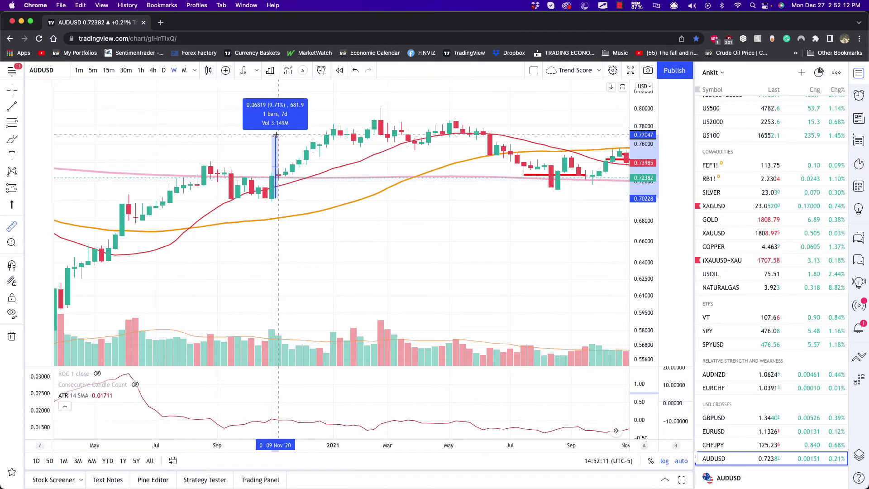
{"action": "scroll", "coordinate": [326, 123], "scroll_direction": "left", "scroll_amount": 6}
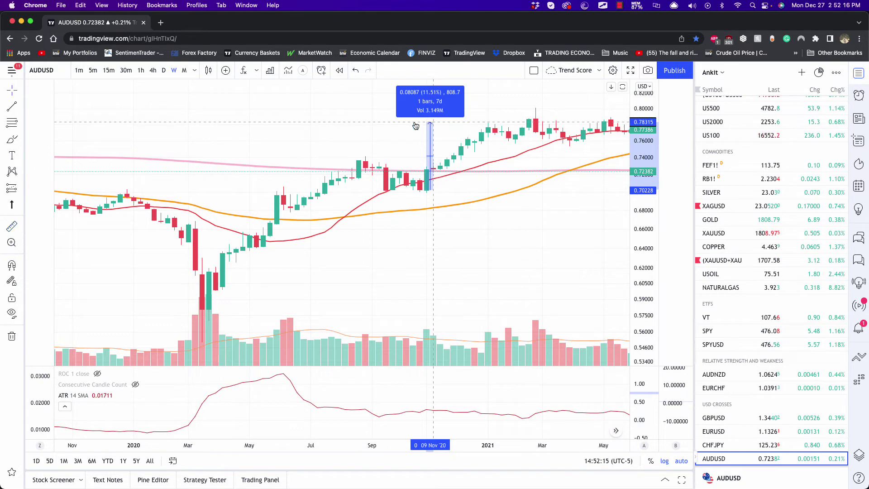
{"action": "left_click", "coordinate": [416, 126]}
{"action": "scroll", "coordinate": [356, 231], "scroll_direction": "left", "scroll_amount": 5}
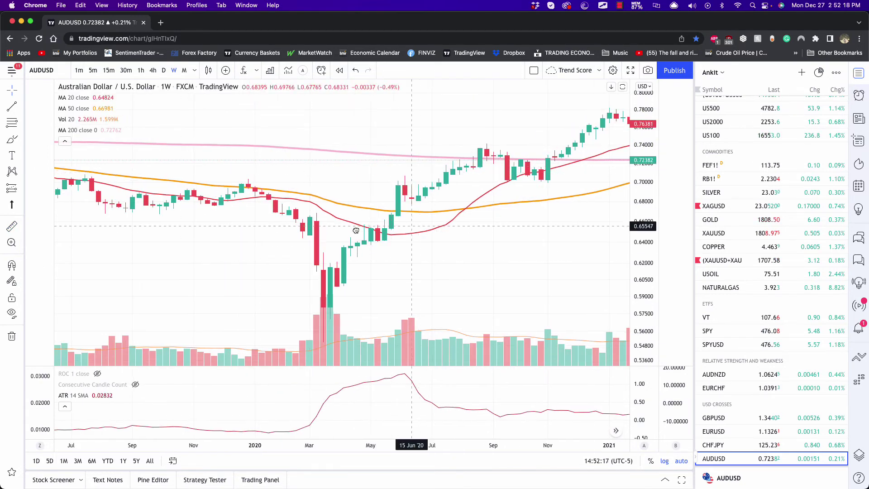
{"action": "scroll", "coordinate": [356, 231], "scroll_direction": "right", "scroll_amount": 10}
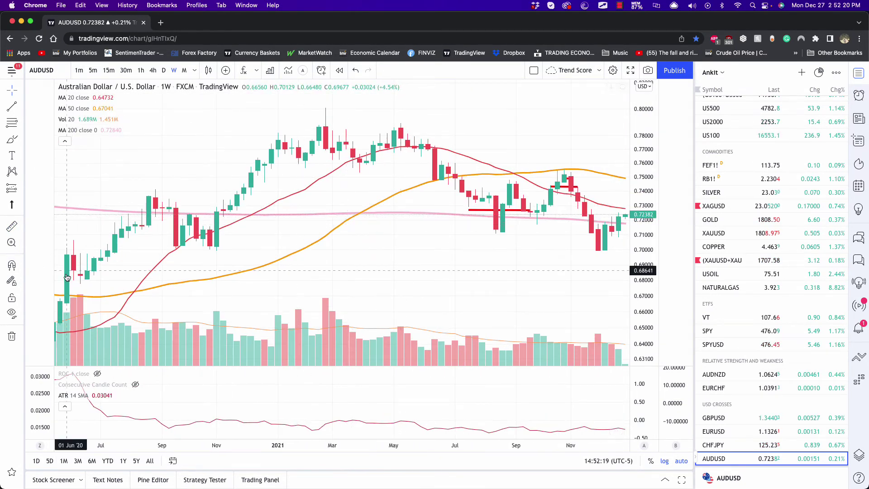
Draw a red trend line from the November 2020 low to January 2021, then place a text label above it.
{"action": "left_click", "coordinate": [12, 109]}
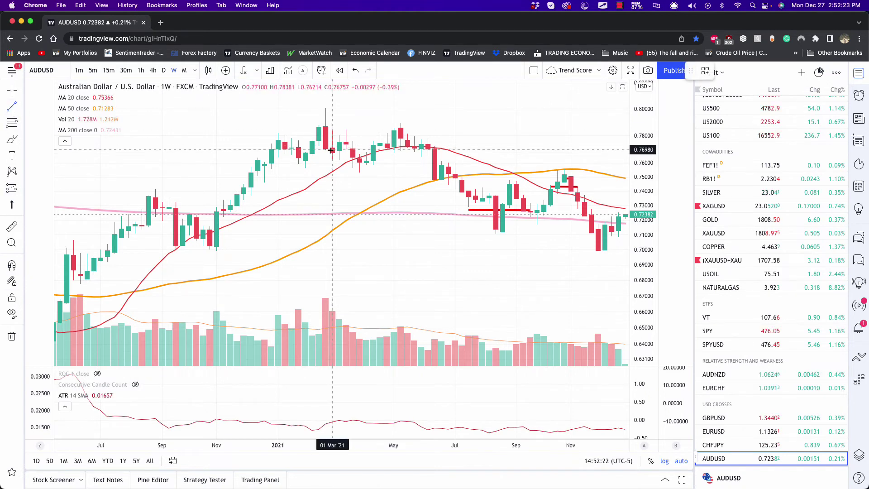
{"action": "left_click", "coordinate": [223, 232]}
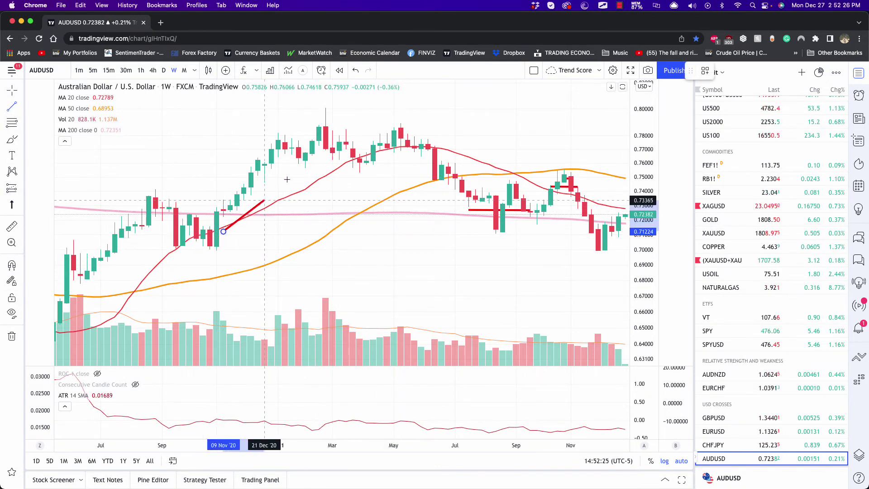
{"action": "left_click", "coordinate": [285, 150]}
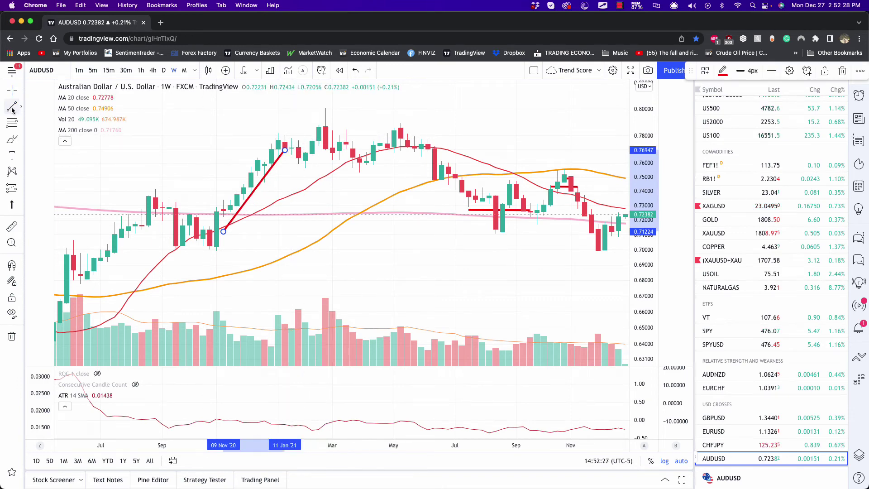
{"action": "left_click", "coordinate": [12, 154]}
{"action": "left_click", "coordinate": [198, 143]}
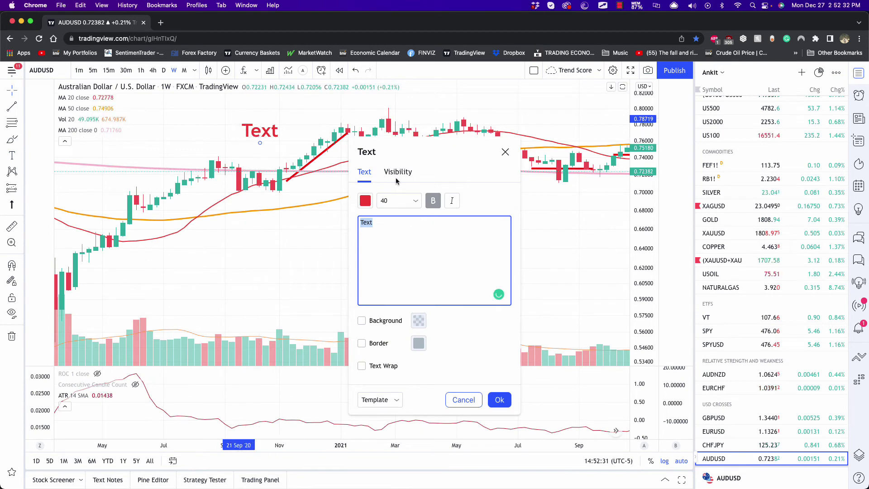
Confirm the 'testing' text label on the AUDUSD chart.
{"action": "left_click", "coordinate": [505, 152]}
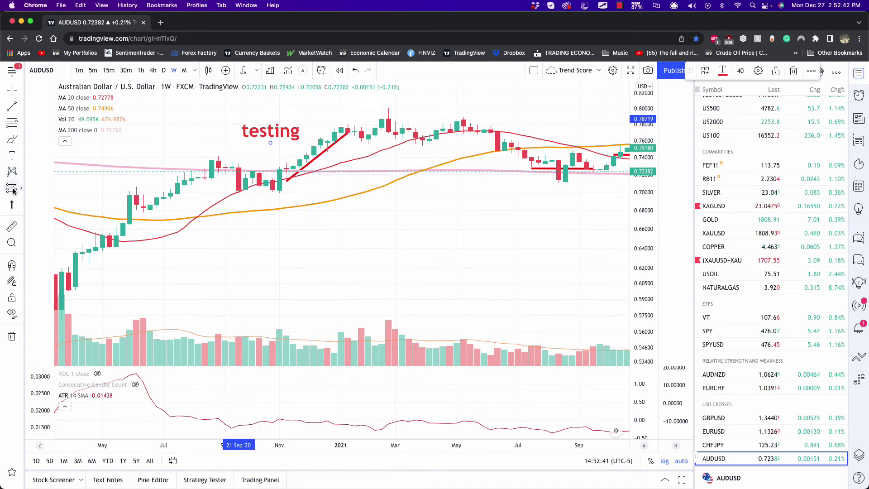
{"action": "left_click", "coordinate": [20, 173]}
{"action": "left_click", "coordinate": [20, 172]}
Add a Fibonacci retracement from the May 2020 low up to about 0.7317.
{"action": "left_click", "coordinate": [21, 188]}
{"action": "left_click", "coordinate": [21, 187]}
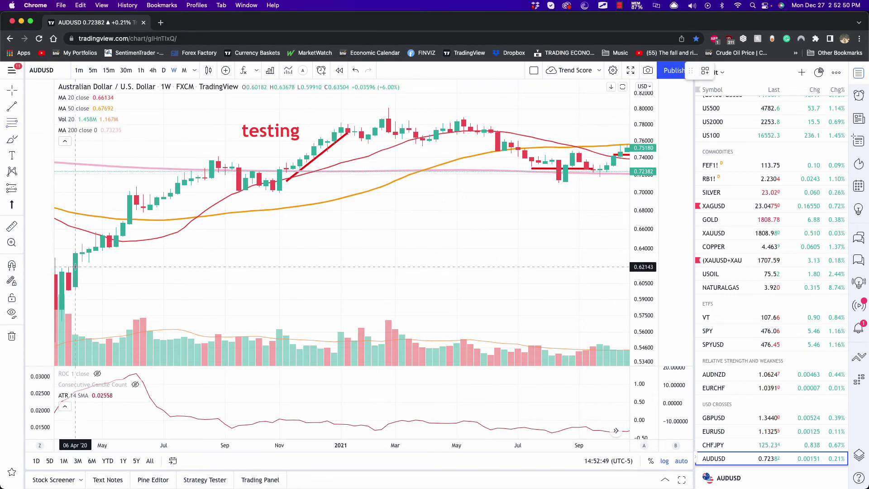
{"action": "left_click", "coordinate": [116, 243]}
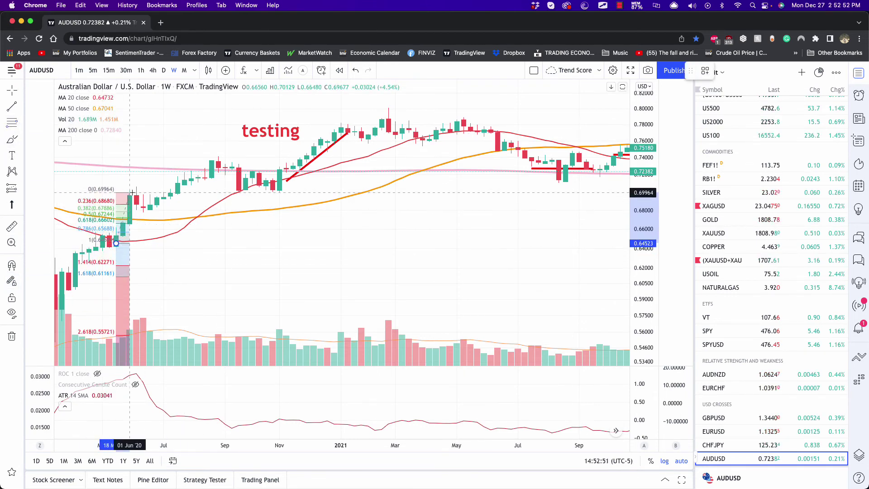
{"action": "left_click", "coordinate": [259, 164]}
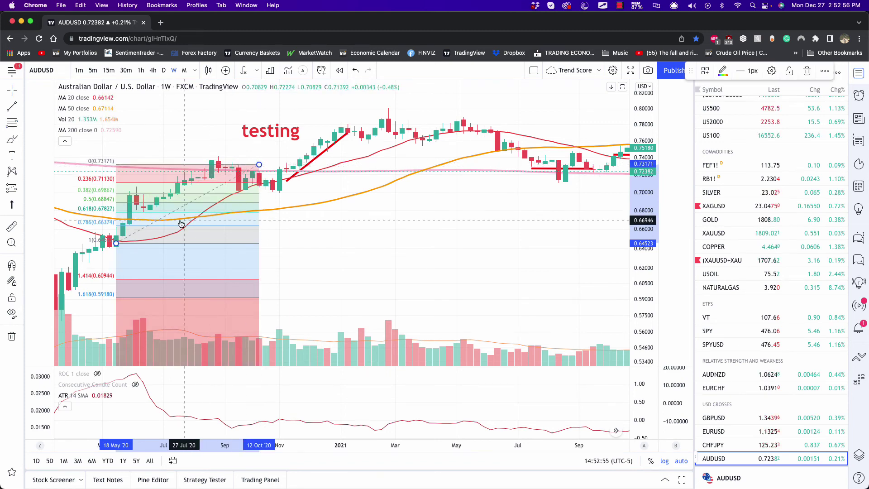
Remove all drawings from the AUDUSD chart using its right-click menu.
{"action": "right_click", "coordinate": [142, 131]}
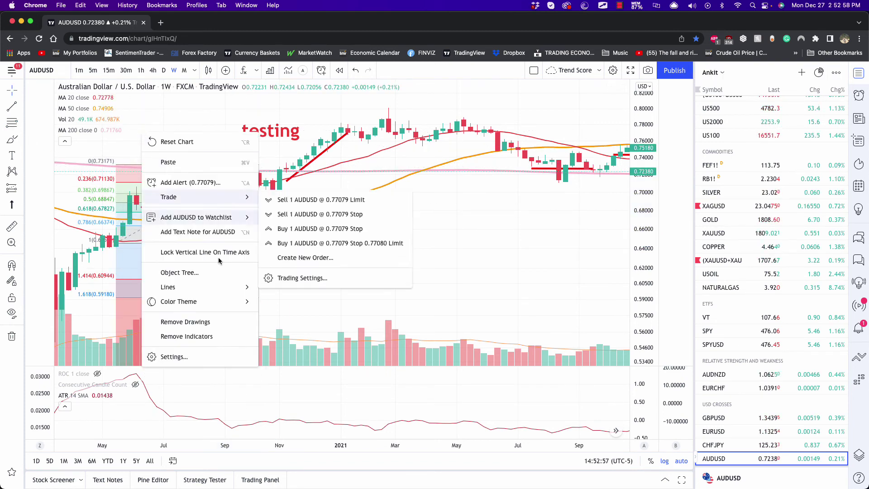
{"action": "mouse_move", "coordinate": [201, 292]}
{"action": "left_click", "coordinate": [206, 322]}
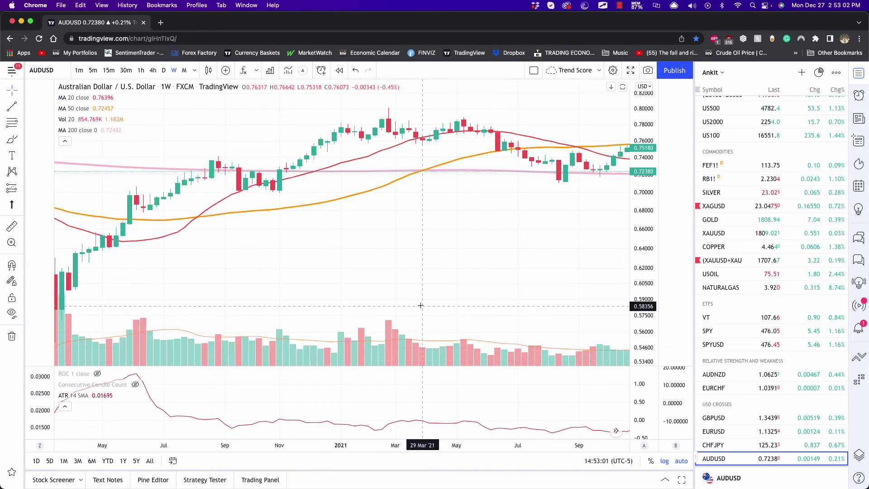
Pan and scroll the cleared weekly AUDUSD chart to adjust the view.
{"action": "left_click_drag", "start_coordinate": [422, 286], "coordinate": [471, 291]}
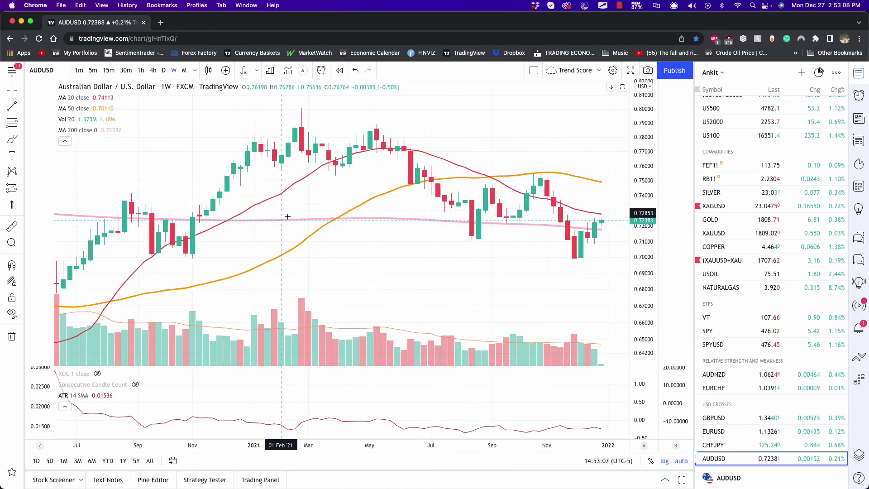
{"action": "scroll", "coordinate": [349, 245], "scroll_direction": "right", "scroll_amount": 5}
{"action": "scroll", "coordinate": [417, 256], "scroll_direction": "down", "scroll_amount": 5}
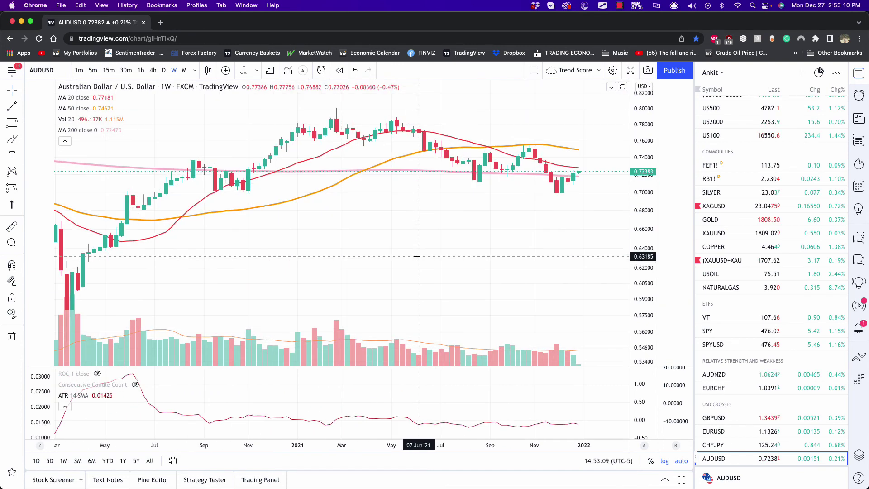